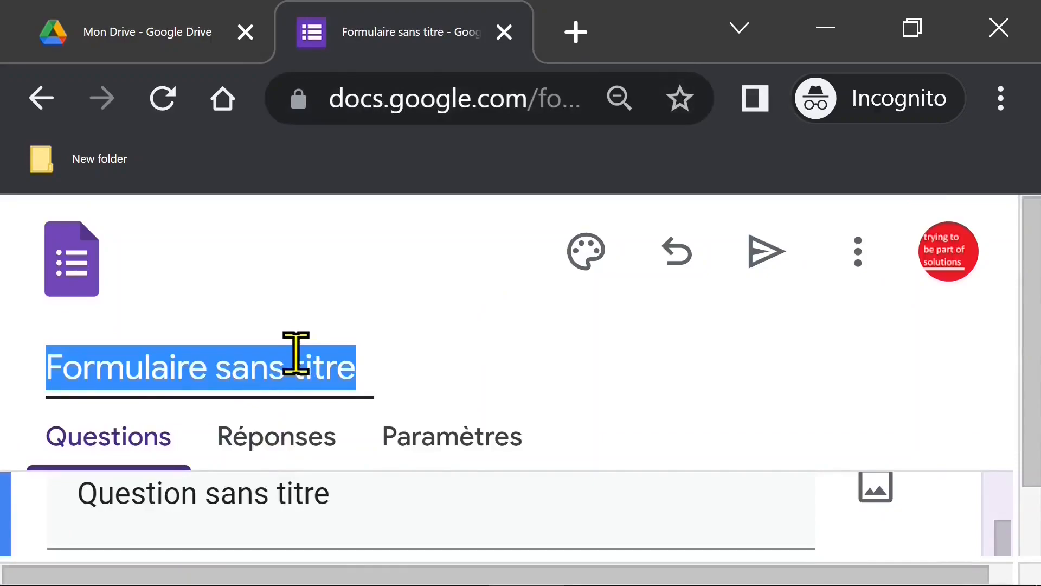
# Step: Rename the untitled form as "test"
pyautogui.write('t')
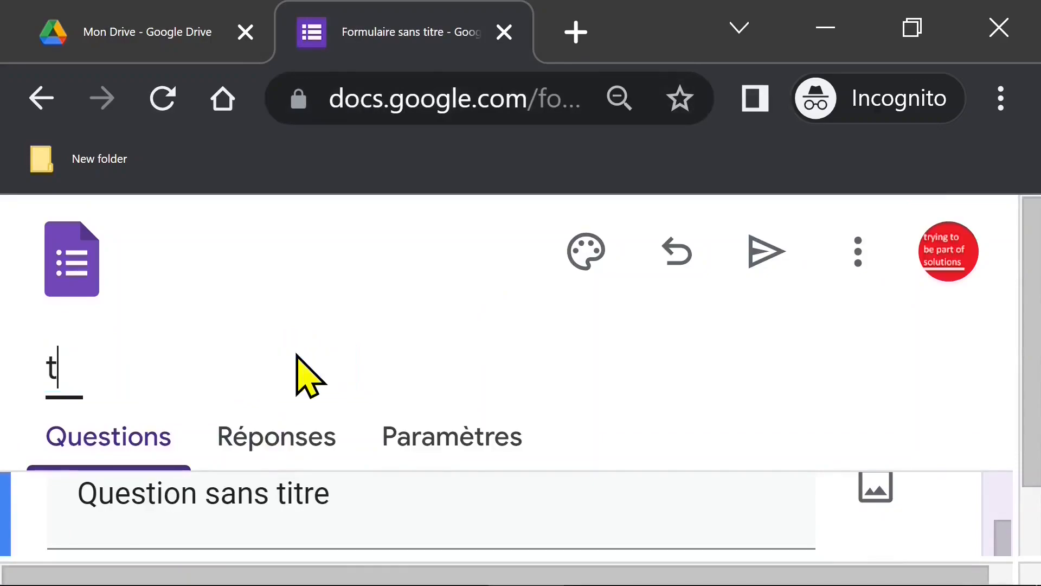
pyautogui.click(556, 372)
# Step: Replace the first question's placeholder title with "nom et prénom"
pyautogui.scroll(-1, 547, 369)
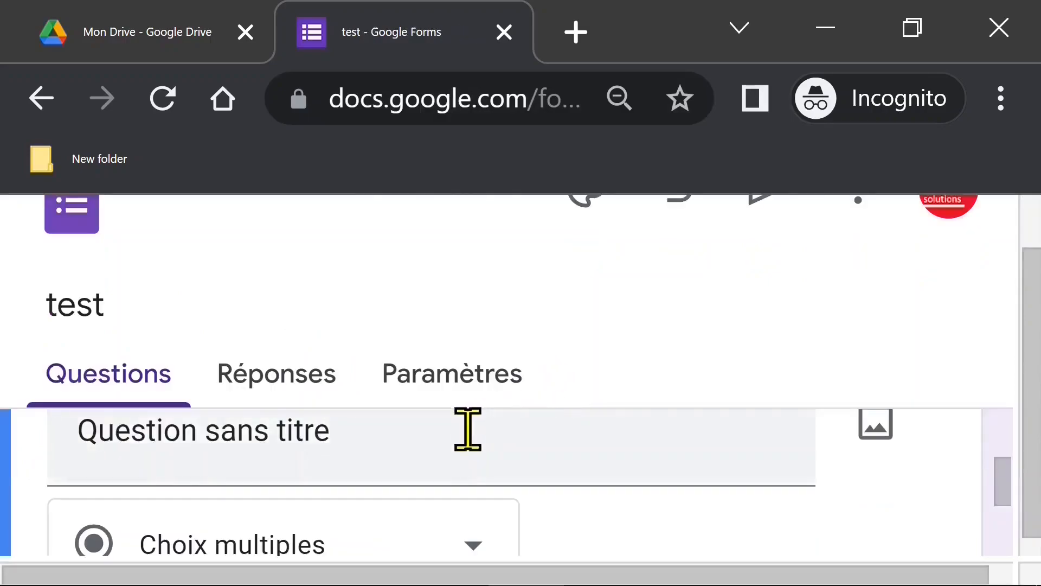
pyautogui.scroll(-1, 467, 430)
pyautogui.scroll(2, 467, 430)
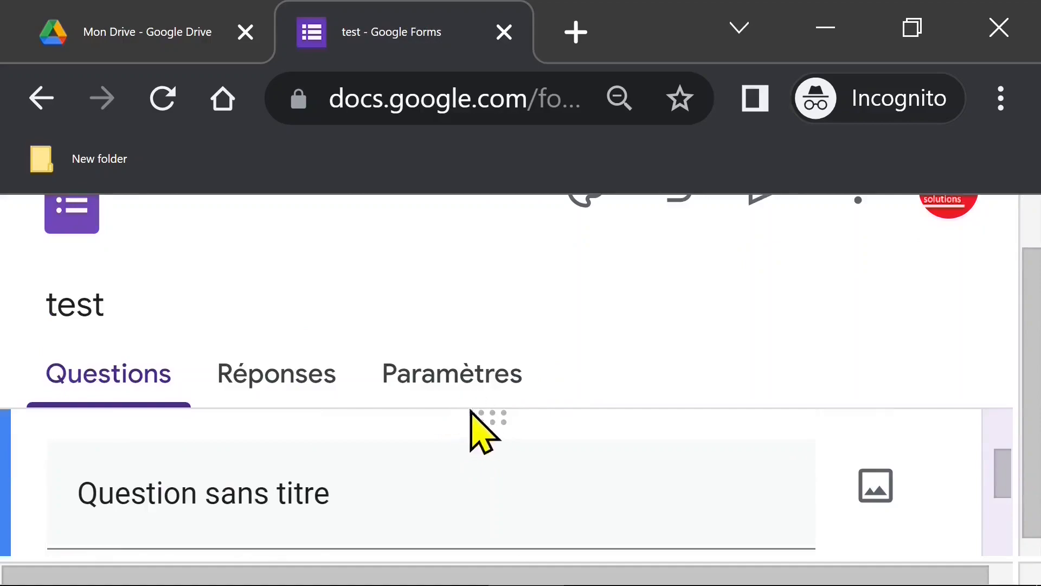
pyautogui.scroll(1, 537, 425)
pyautogui.scroll(-2, 548, 448)
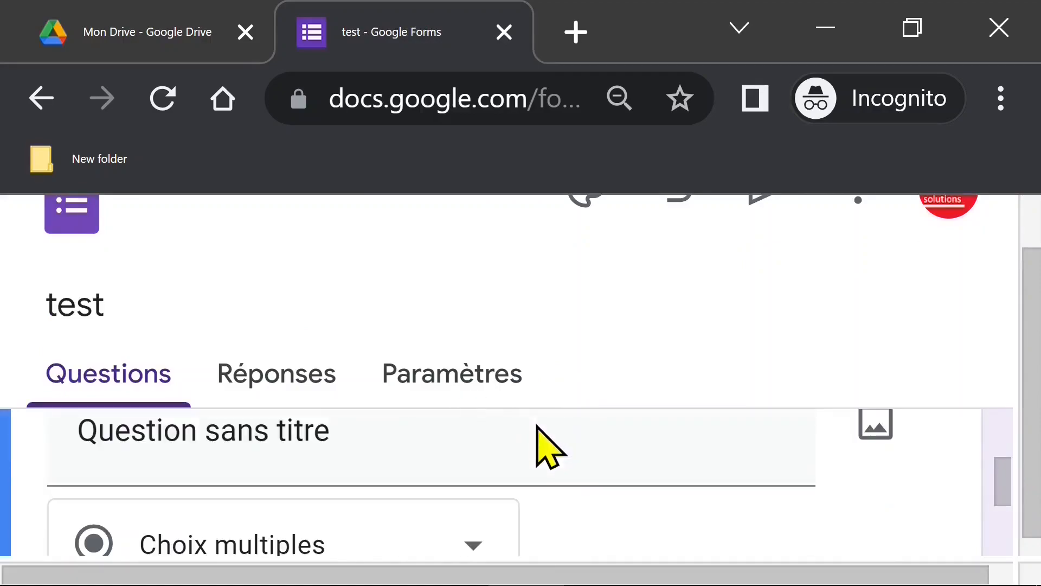
pyautogui.click(344, 434)
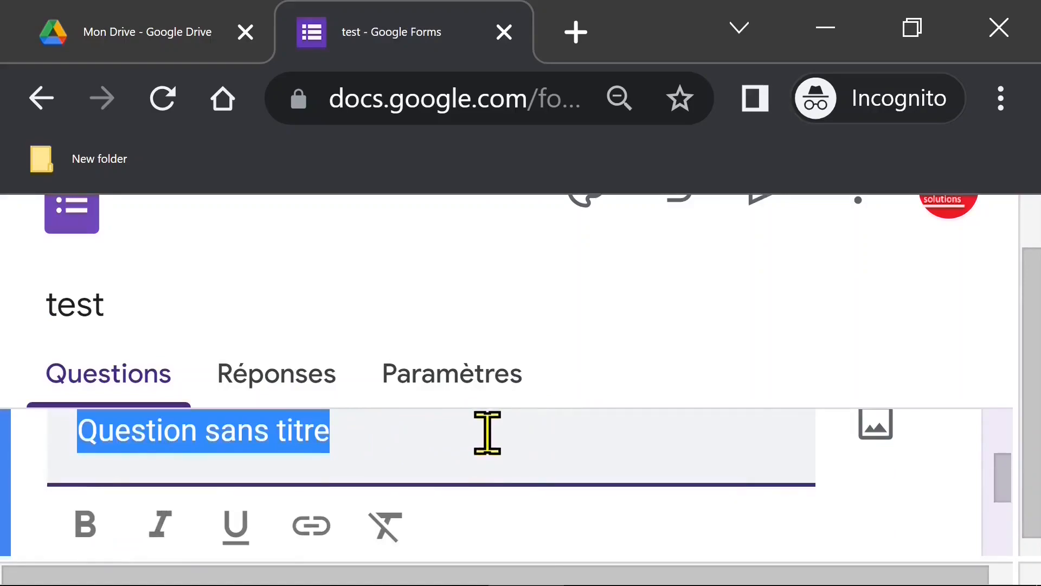
pyautogui.write('V')
pyautogui.write('otre')
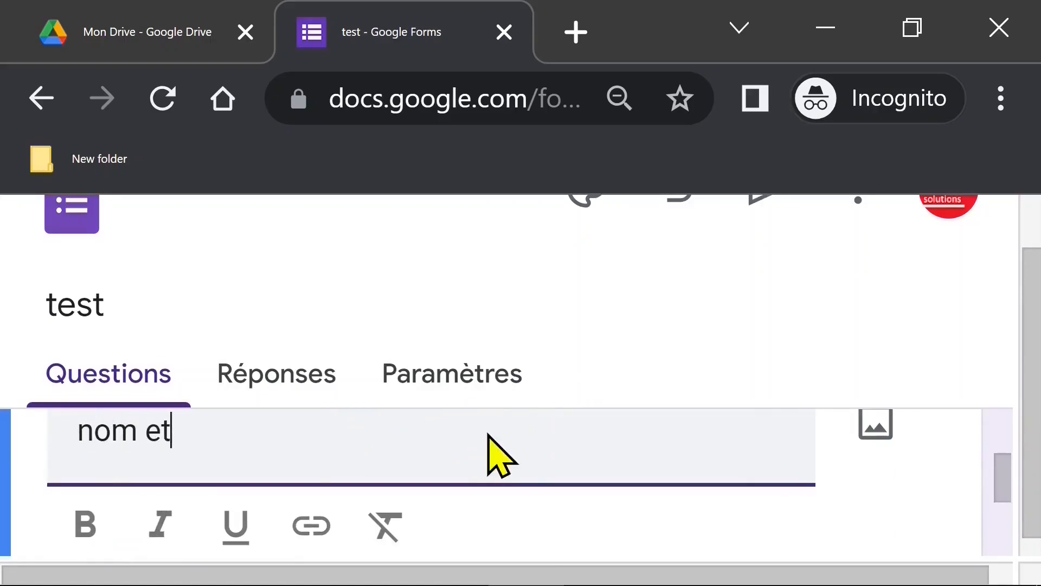
pyautogui.write('prénom')
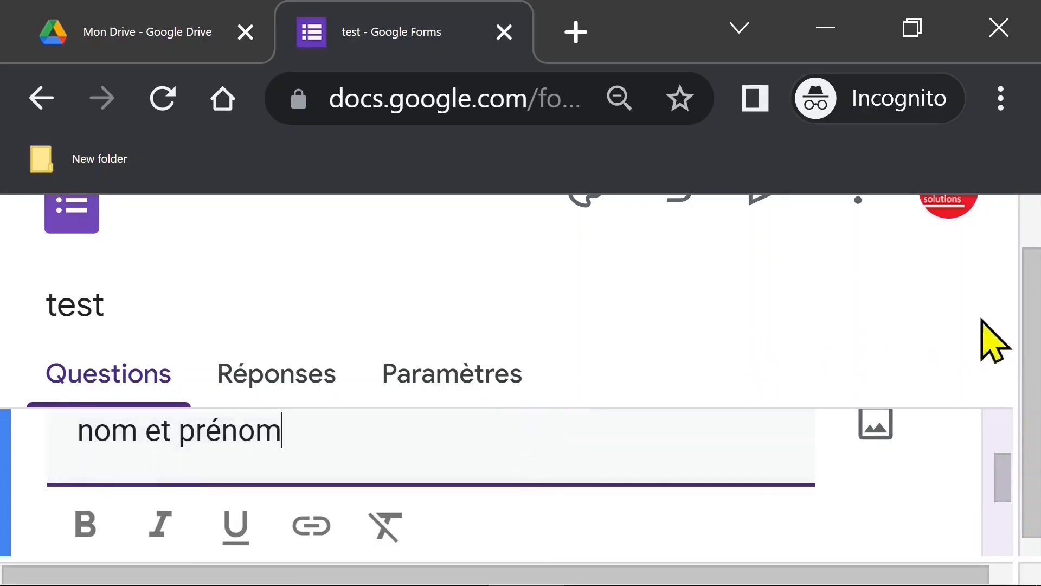
# Step: Set the answer type of the "nom et prénom" question to Réponse courte
pyautogui.hotkey('ctrl', '-')
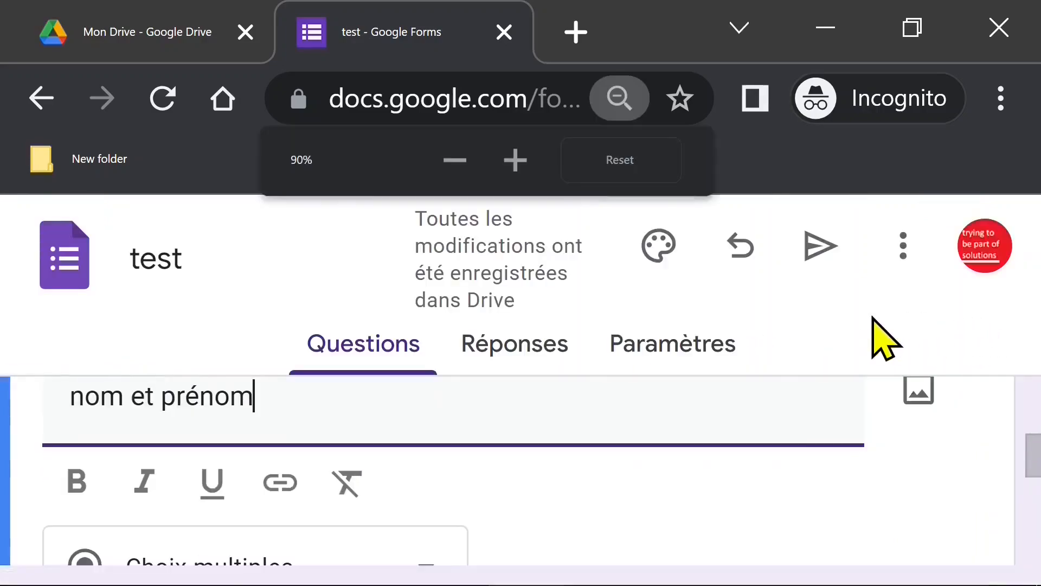
pyautogui.scroll(-1, 653, 475)
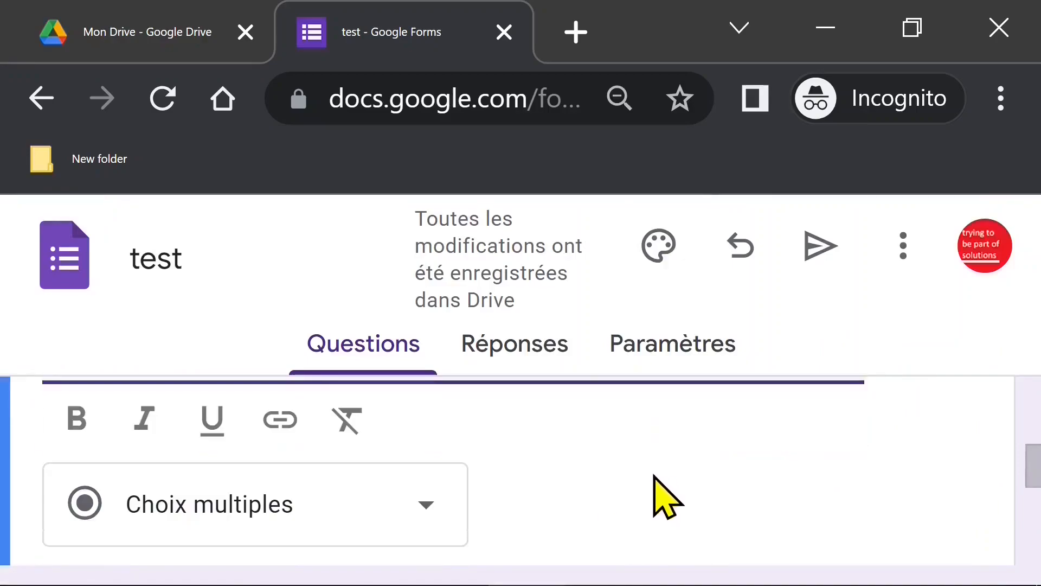
pyautogui.click(418, 507)
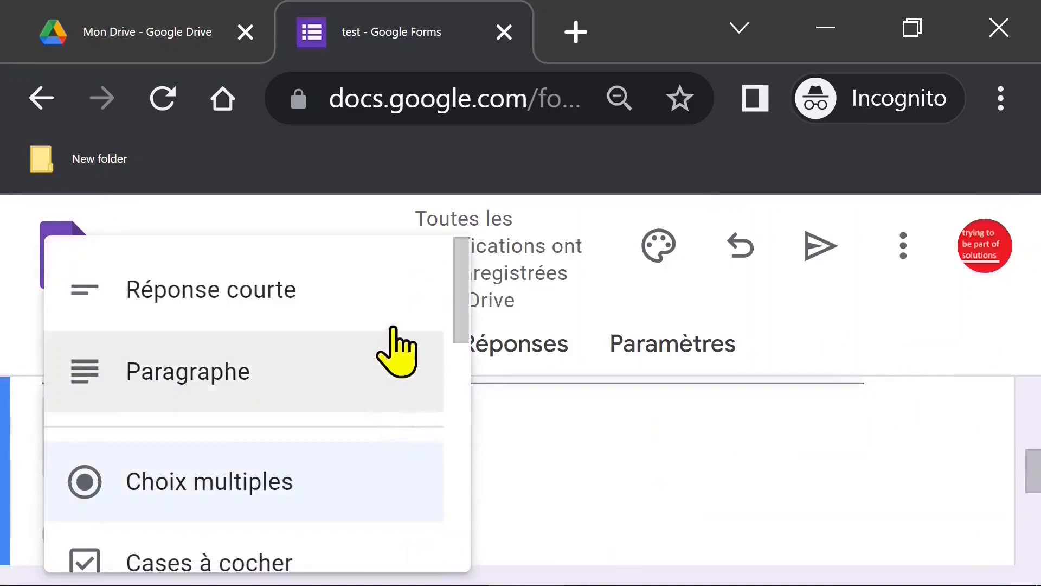
pyautogui.click(274, 309)
# Step: Number the first question by adding "1-" in front of its title
pyautogui.scroll(2, 622, 442)
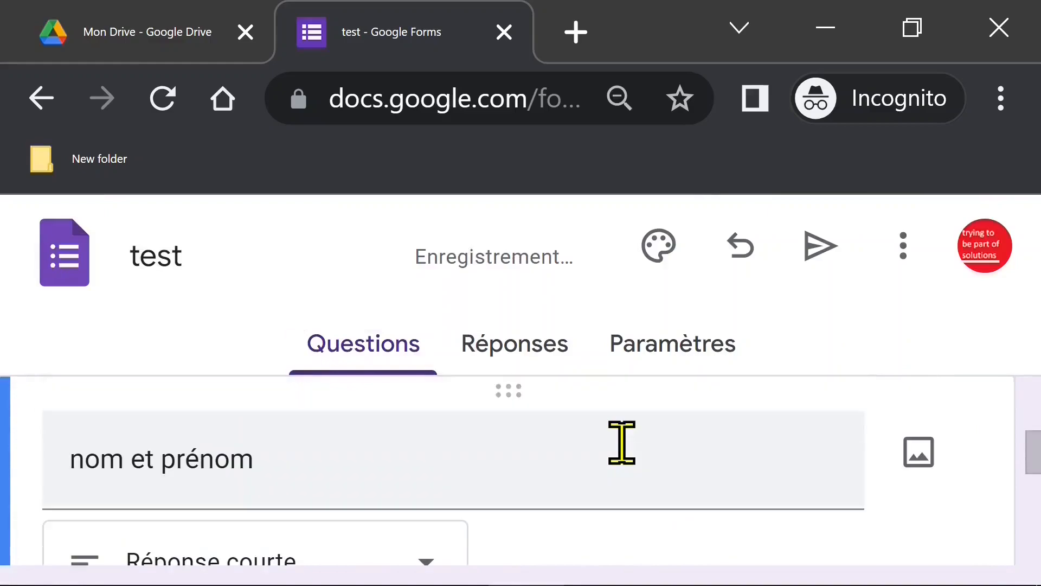
pyautogui.click(251, 453)
pyautogui.press('Home')
pyautogui.write('1-')
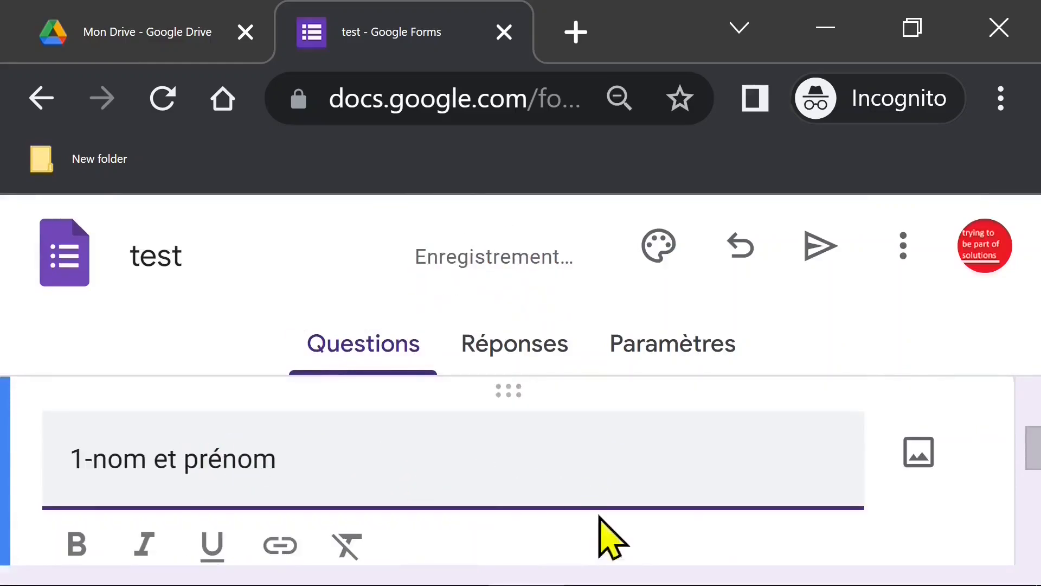
pyautogui.click(993, 366)
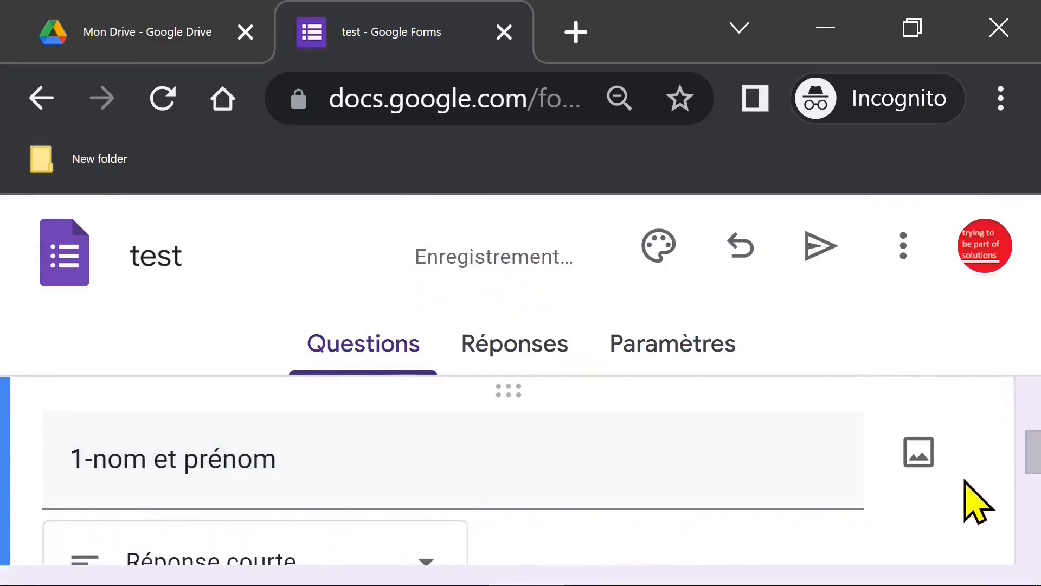
# Step: Duplicate the "1-nom et prénom" question
pyautogui.scroll(-5, 976, 500)
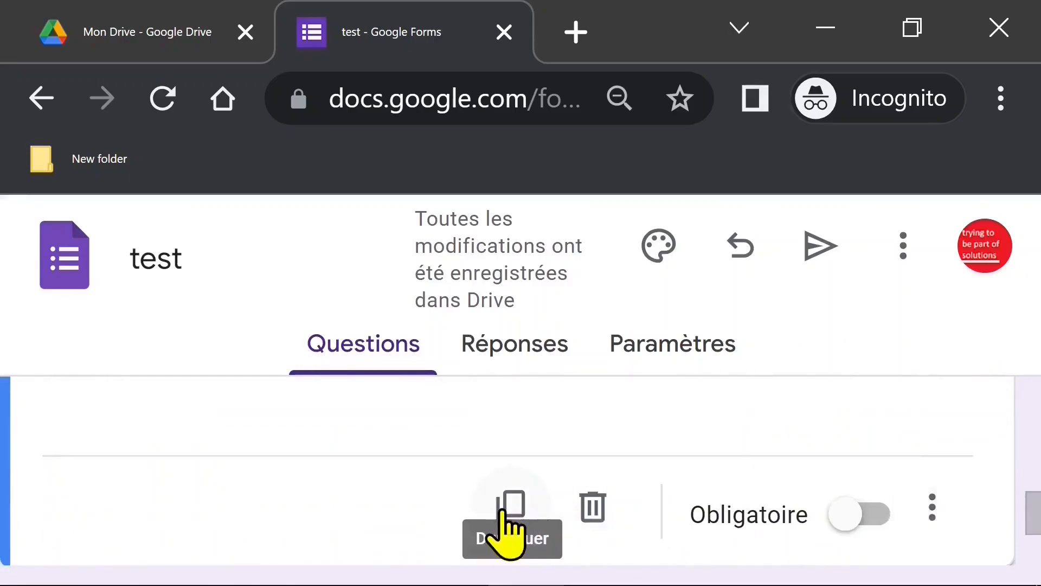
pyautogui.click(508, 514)
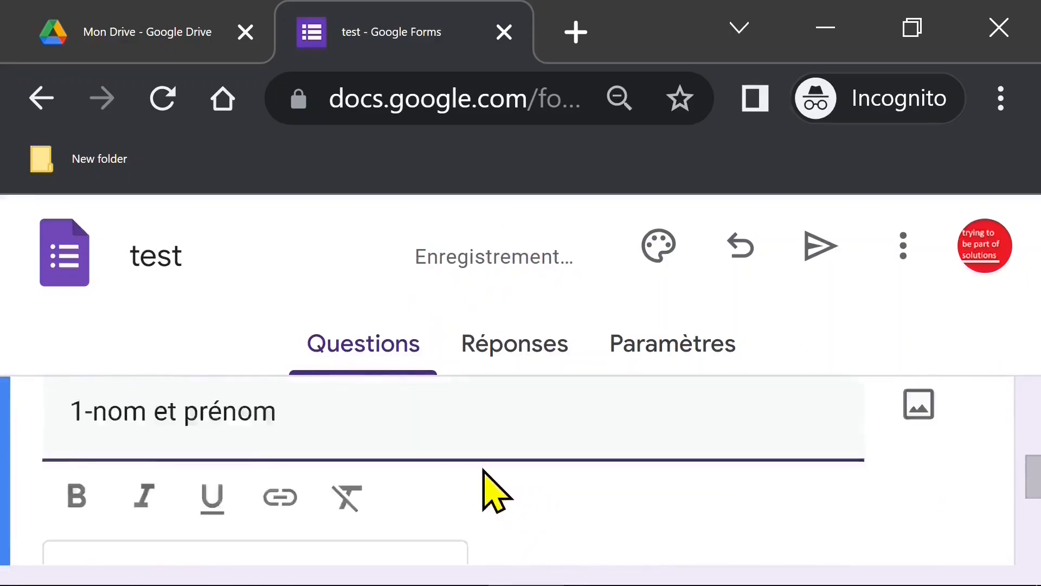
pyautogui.scroll(5, 483, 469)
pyautogui.scroll(-4, 482, 469)
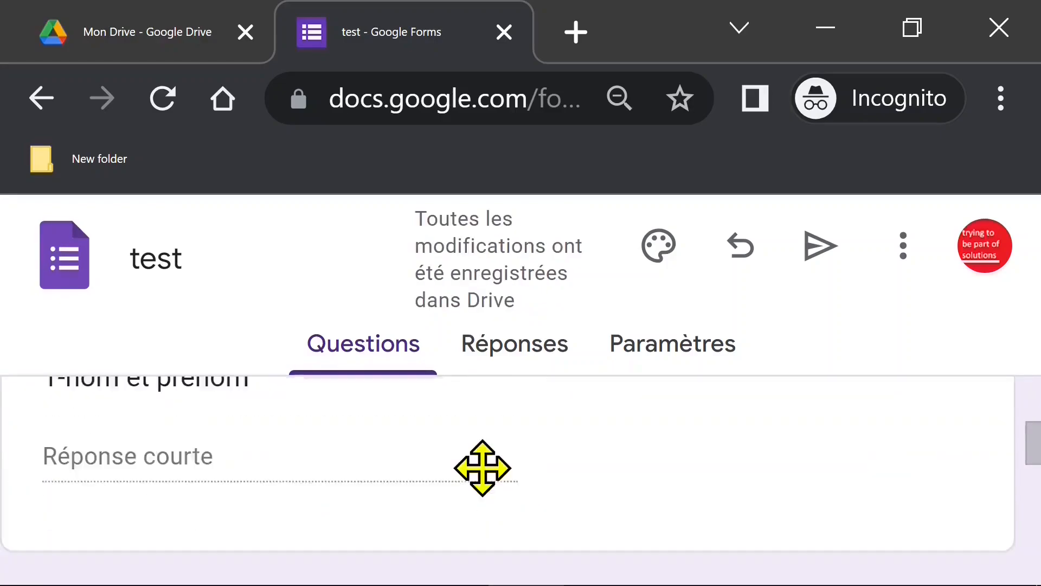
pyautogui.scroll(-1, 483, 467)
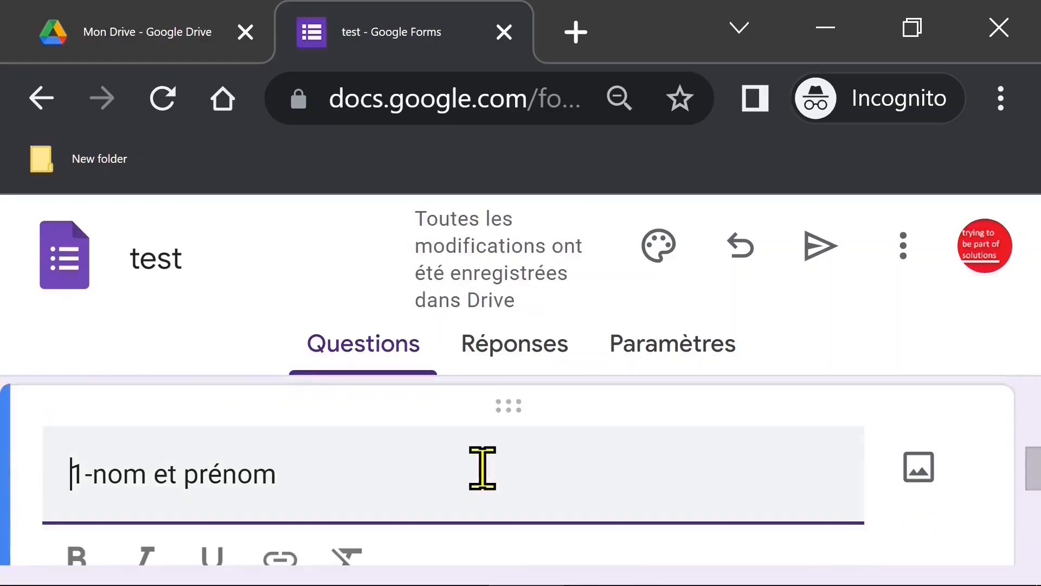
pyautogui.scroll(-4, 483, 467)
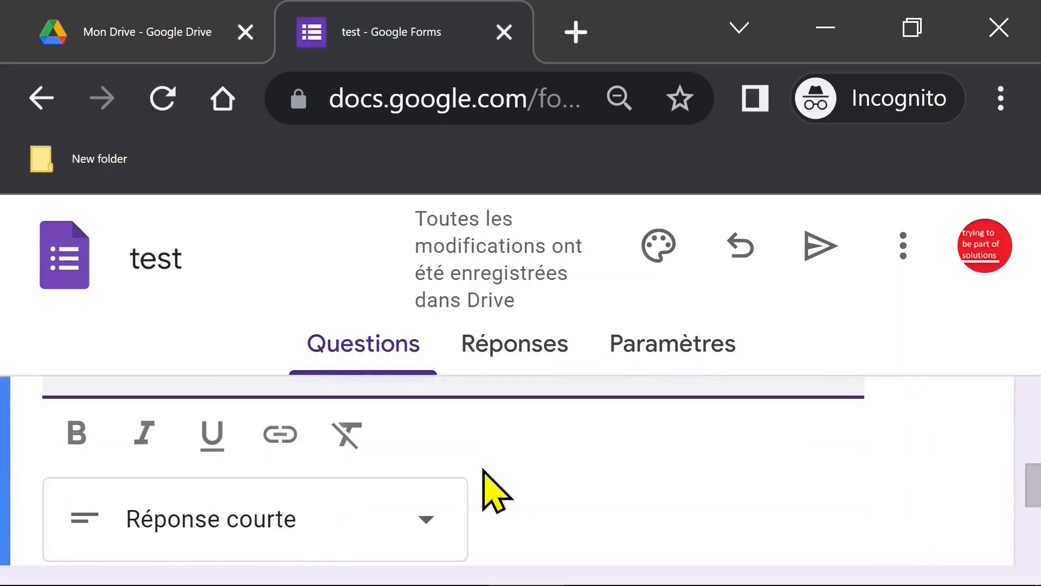
pyautogui.scroll(1, 483, 468)
pyautogui.scroll(2, 491, 491)
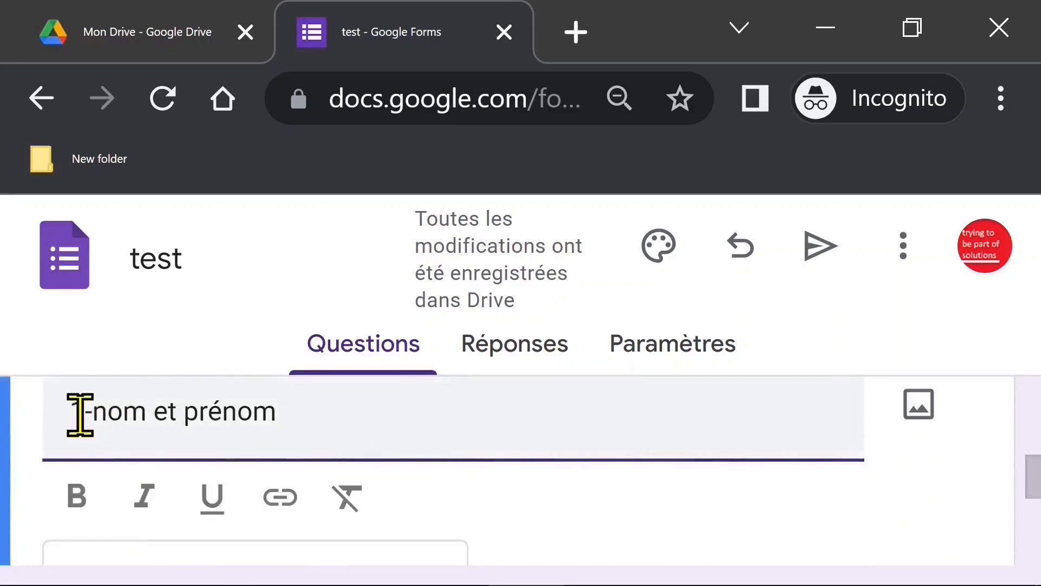
# Step: Show the browser in full screen and zoom the page out to fit more of the form in view
pyautogui.press('F11')
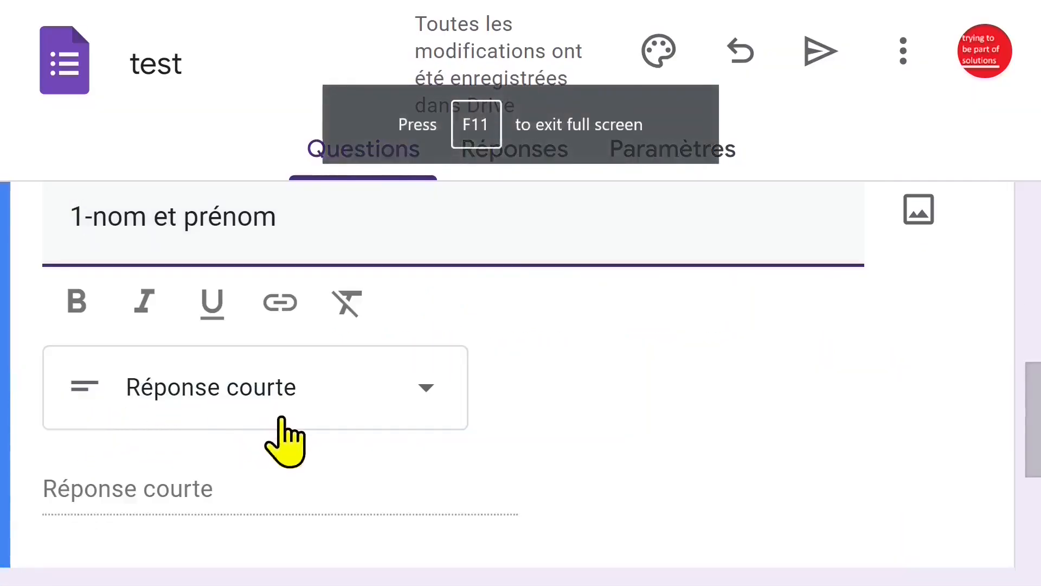
pyautogui.scroll(3, 521, 412)
pyautogui.hotkey('ctrl', '-')
pyautogui.hotkey('ctrl', '-')
pyautogui.hotkey('ctrl', '-')
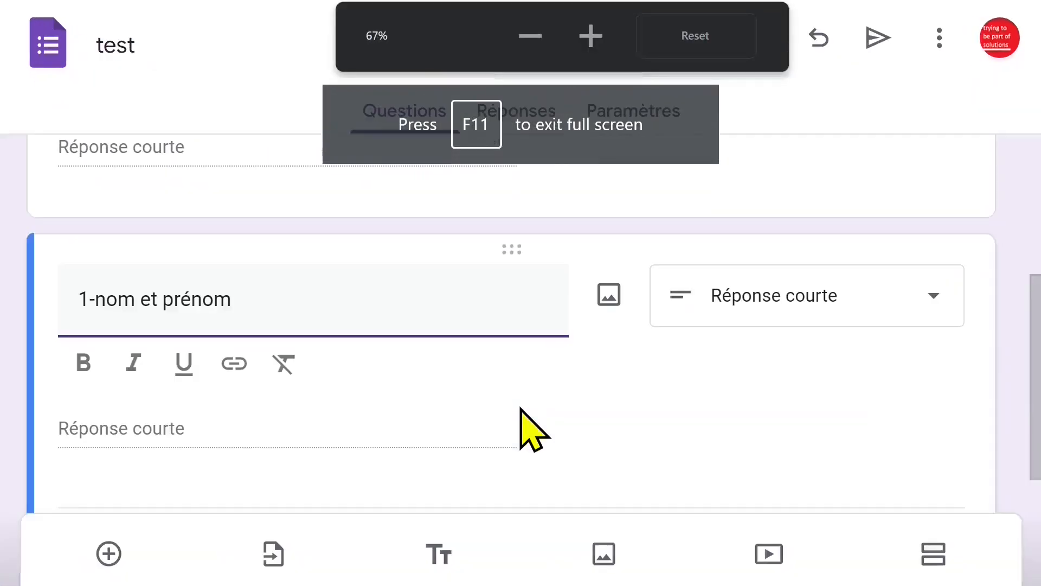
pyautogui.hotkey('ctrl', '-')
pyautogui.click(519, 414)
pyautogui.scroll(3, 519, 412)
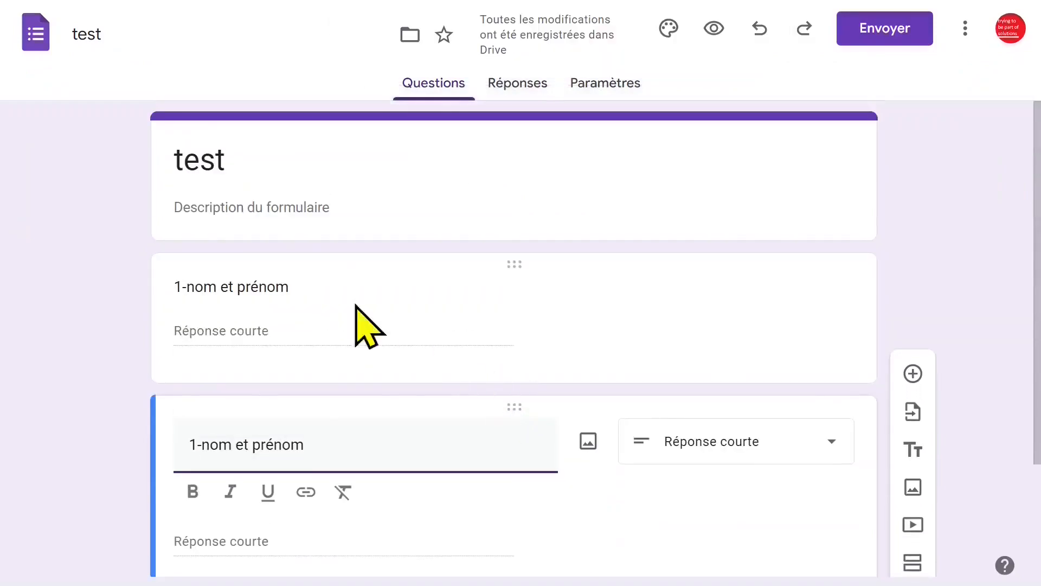
# Step: Retitle the duplicated question as "2- utilisez vous google forms?"
pyautogui.click(251, 282)
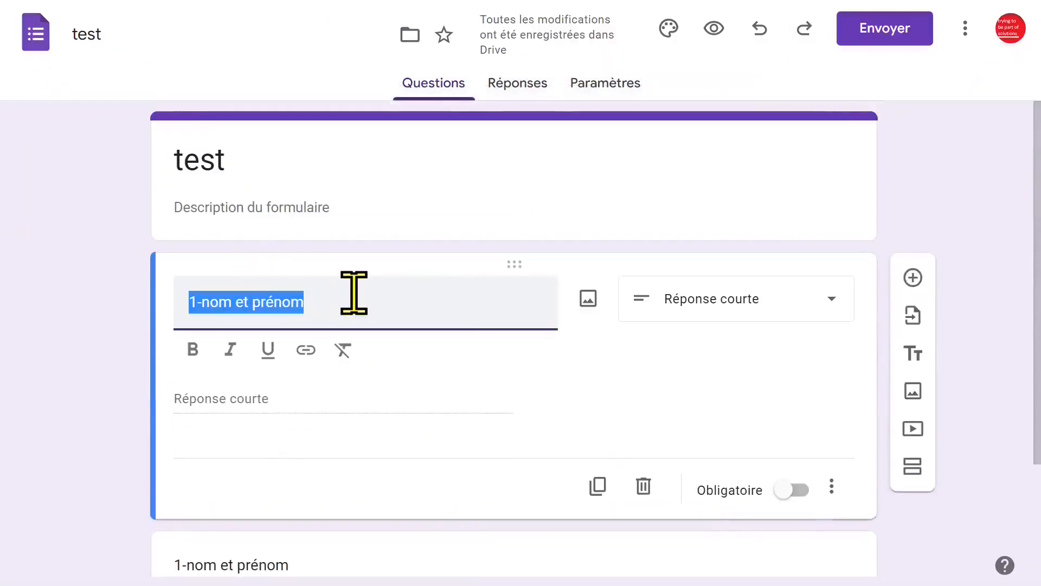
pyautogui.scroll(-3, 399, 416)
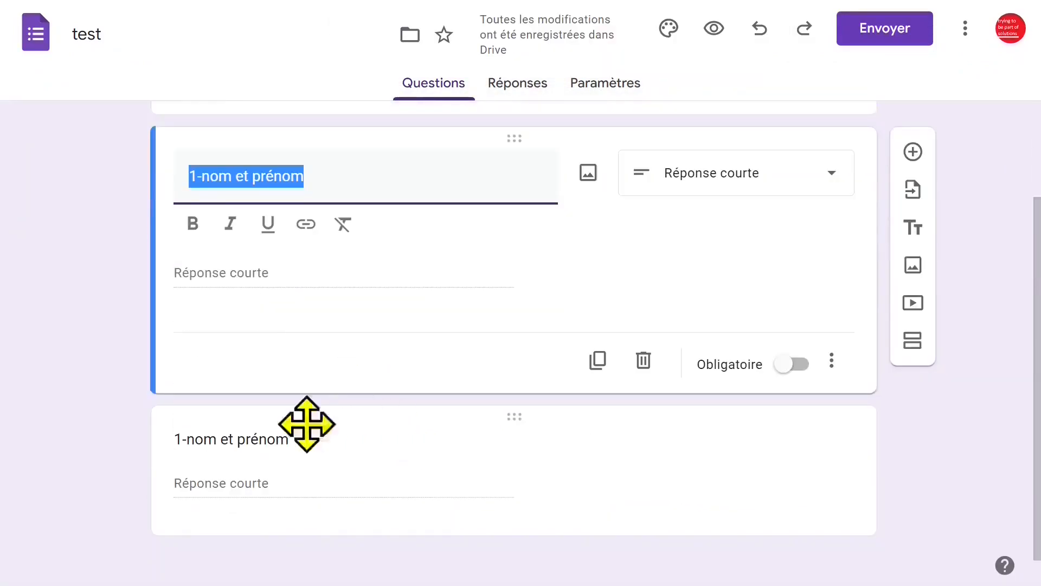
pyautogui.click(262, 437)
pyautogui.click(196, 355)
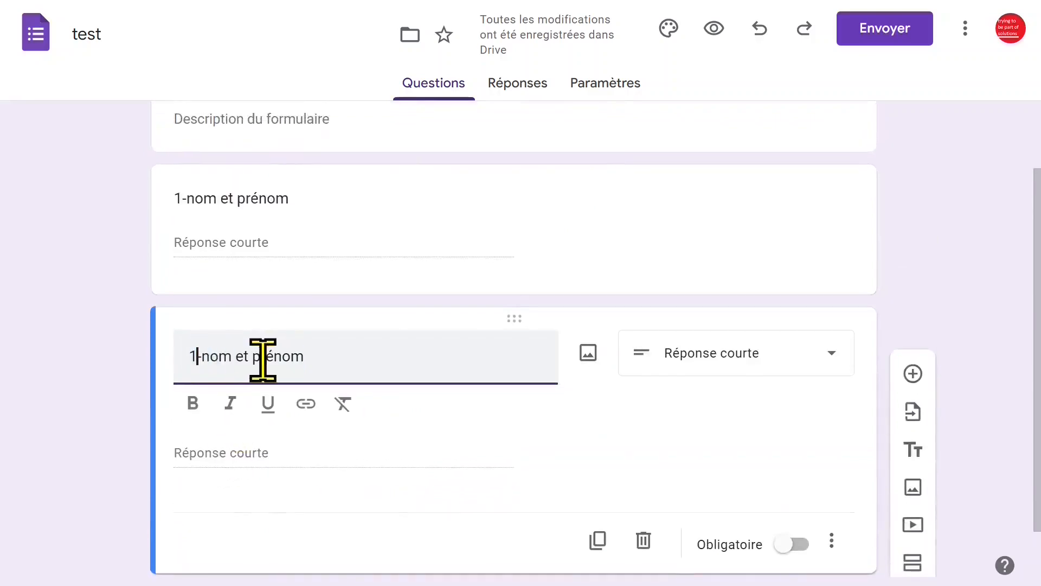
pyautogui.write('2-')
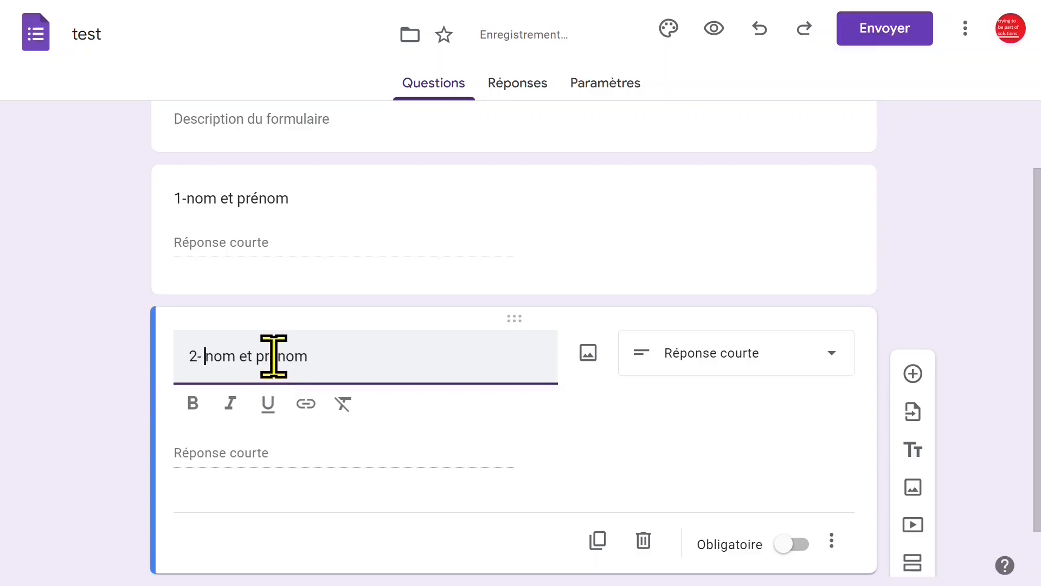
pyautogui.write(' utilisez vous google f')
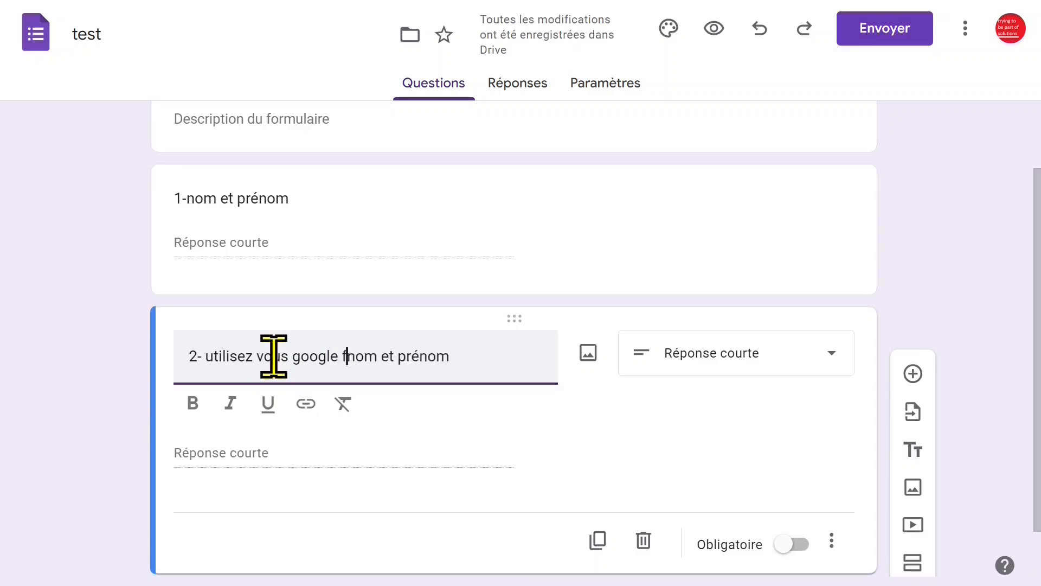
pyautogui.write('s')
pyautogui.press('Delete')
pyautogui.press('Delete')
pyautogui.press('Delete')
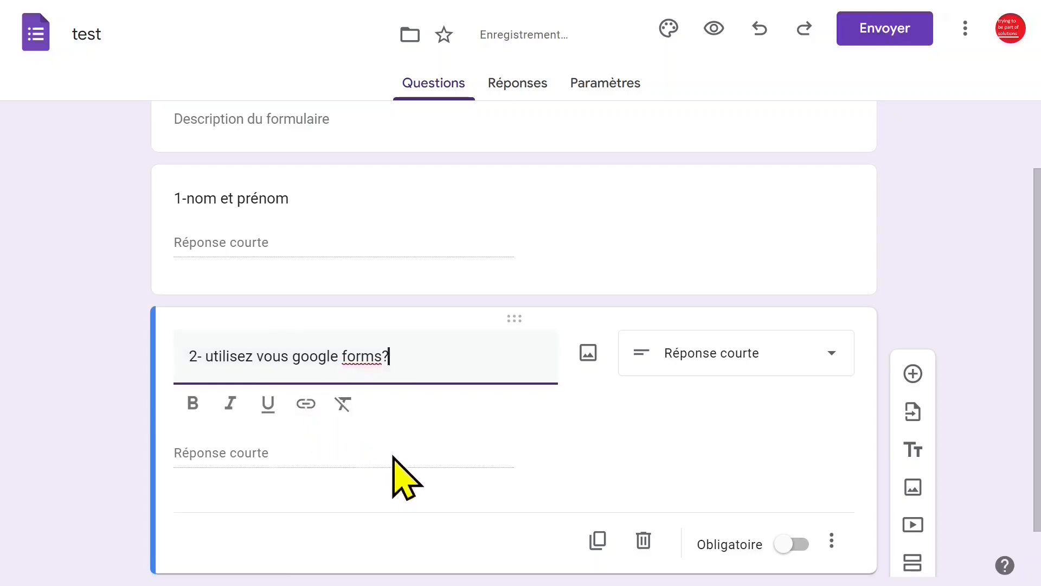
pyautogui.click(402, 469)
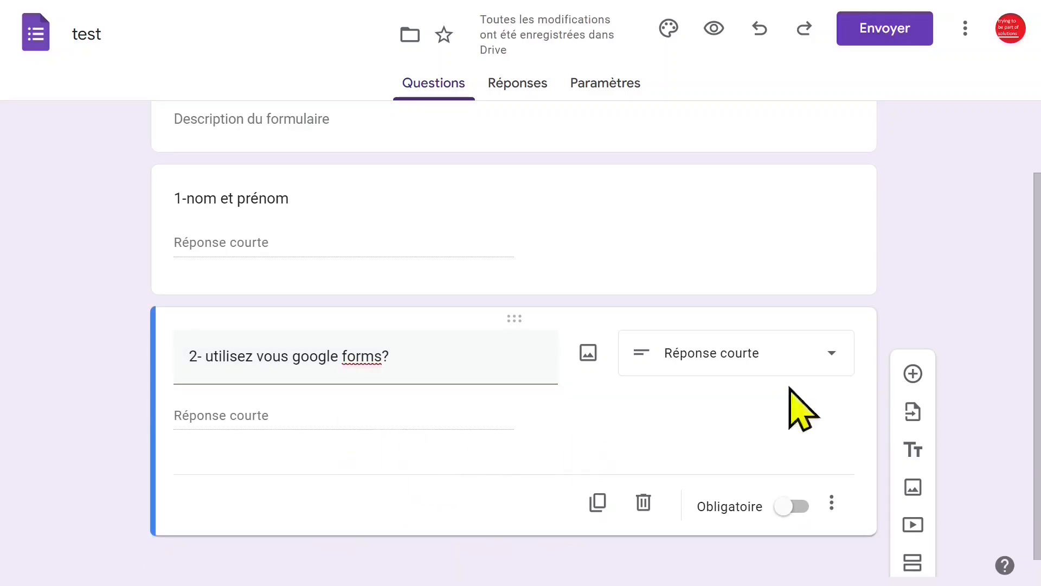
# Step: Change the second question's type to Choix multiples and give it the options "oui", "non" and "parfois"
pyautogui.click(835, 357)
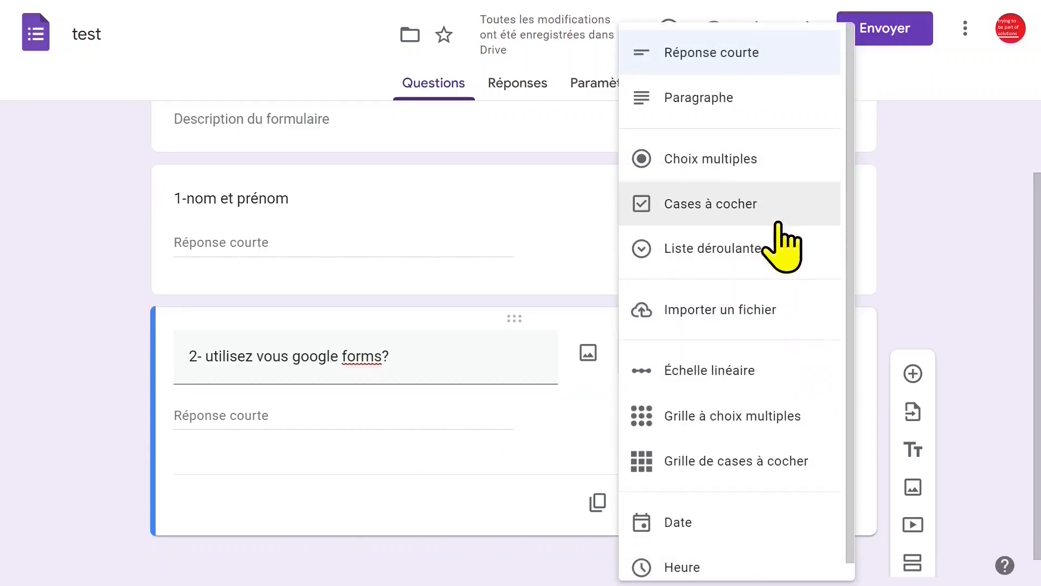
pyautogui.click(748, 158)
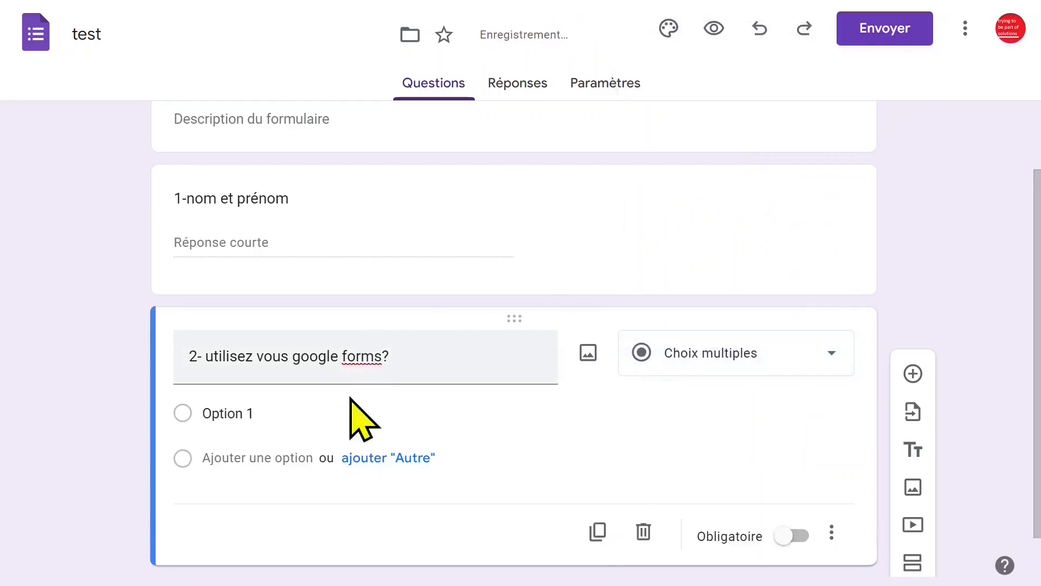
pyautogui.click(324, 422)
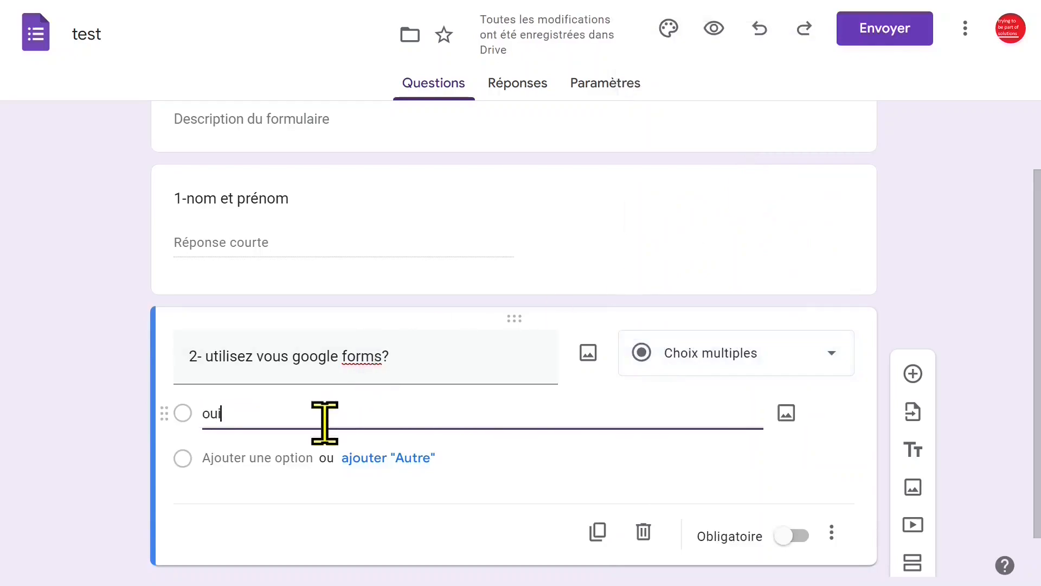
pyautogui.click(251, 472)
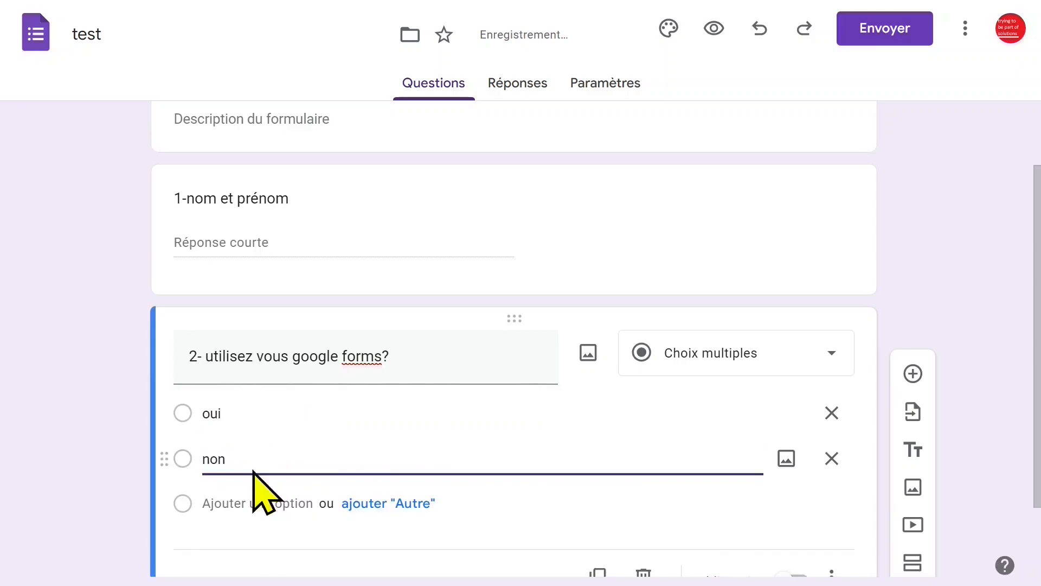
pyautogui.click(227, 504)
pyautogui.write('parfois')
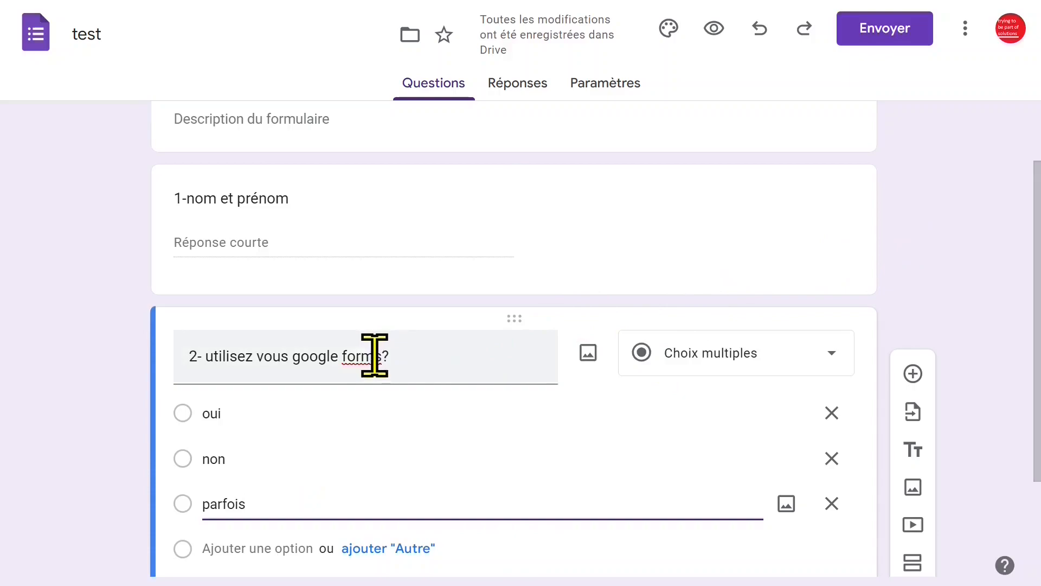
pyautogui.tripleClick(242, 350)
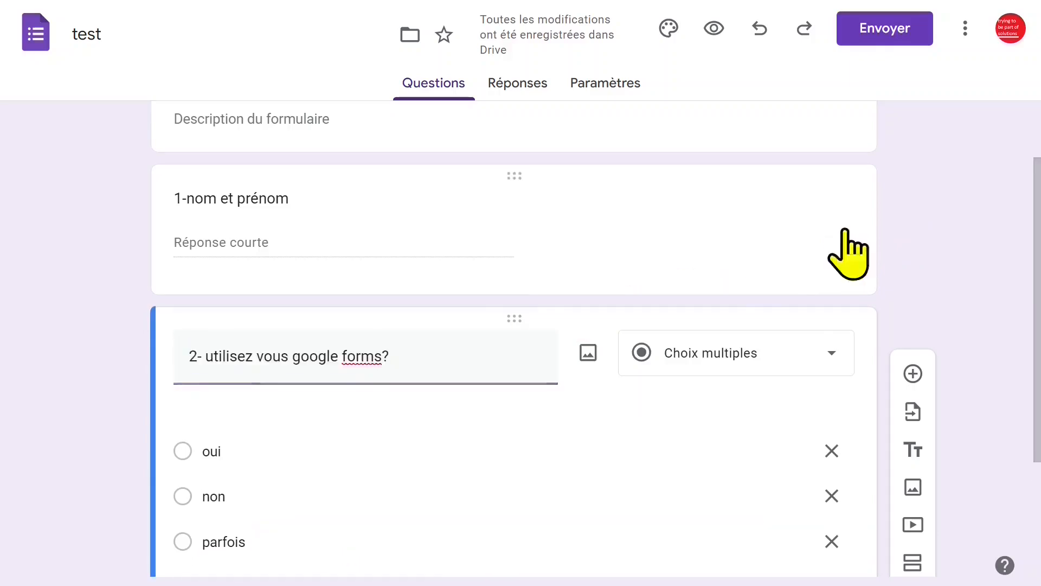
# Step: Correct "forms" to "Forms" in the second question's title, using the spelling suggestion
pyautogui.click(846, 232)
pyautogui.scroll(-3, 783, 293)
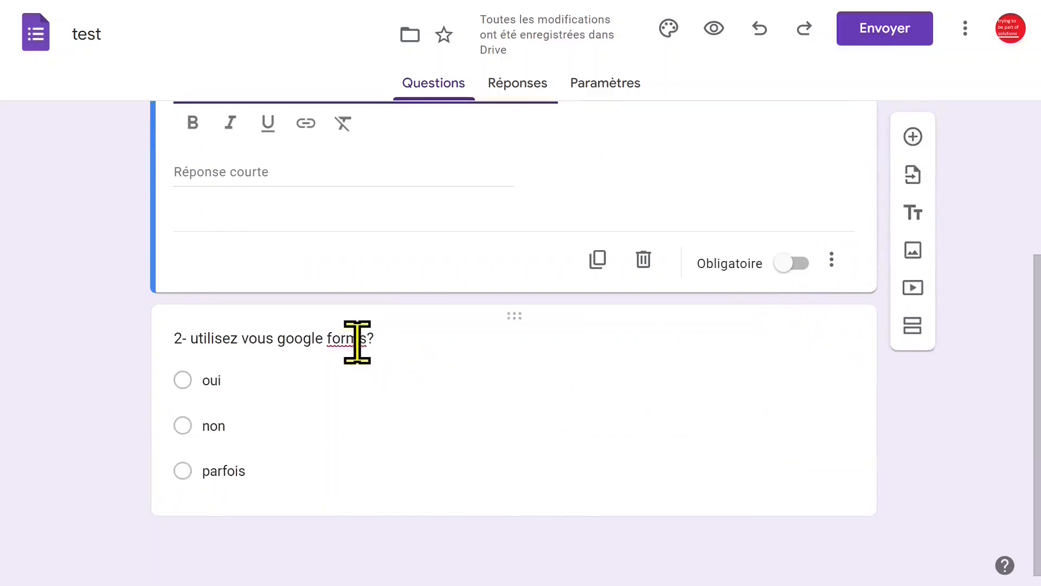
pyautogui.tripleClick(357, 342)
pyautogui.click(366, 266)
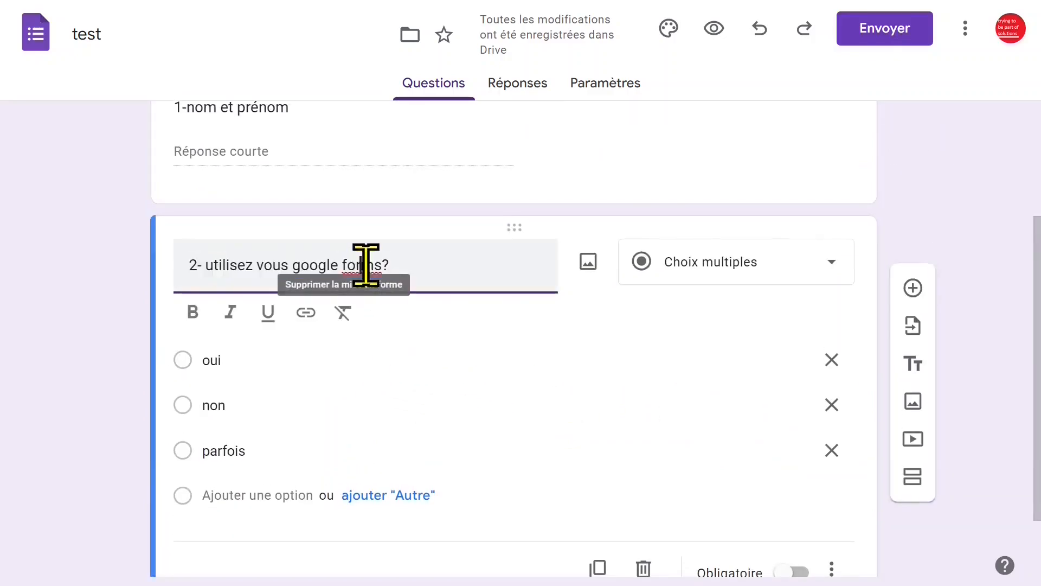
pyautogui.rightClick(366, 265)
pyautogui.click(453, 184)
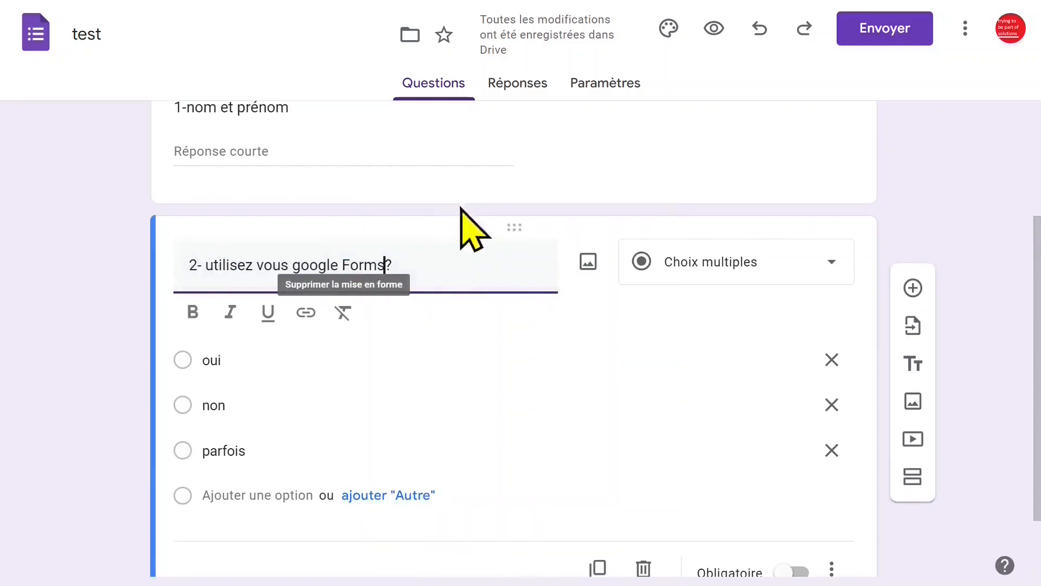
pyautogui.click(725, 351)
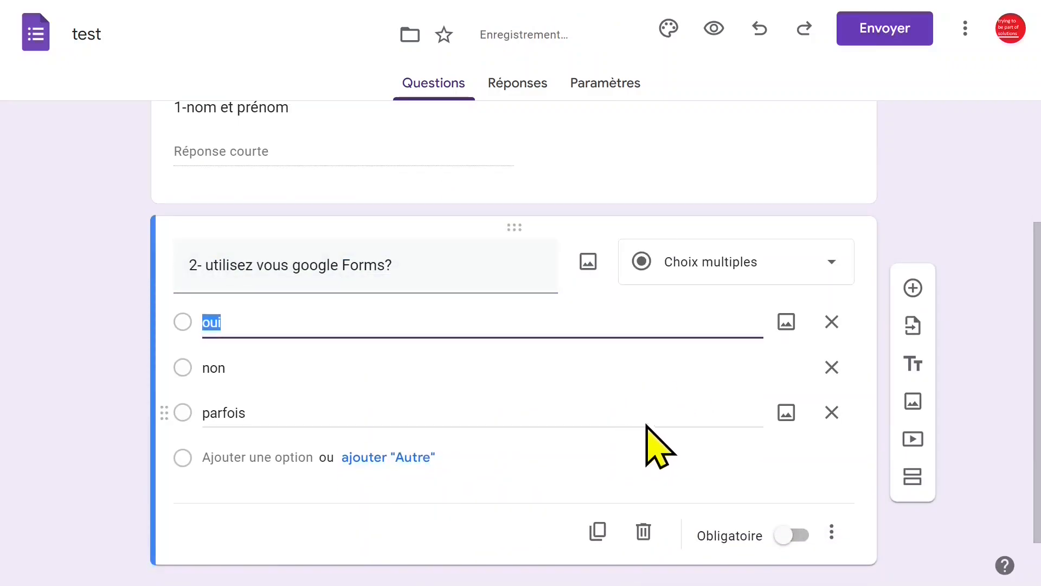
# Step: Add a third question titled "3- aimez vous l'informatique?" below the second question
pyautogui.scroll(-1, 645, 433)
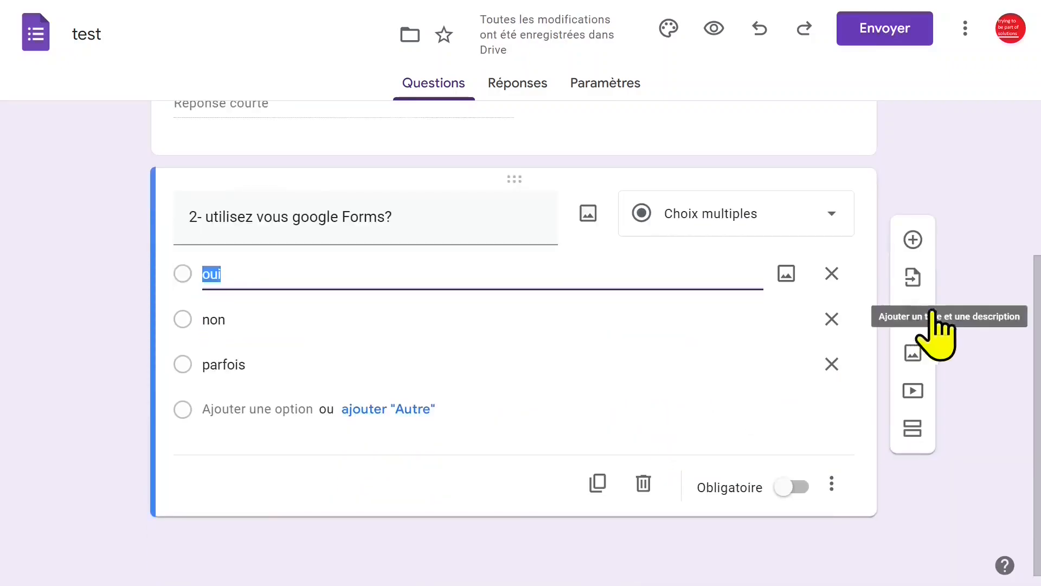
pyautogui.click(914, 240)
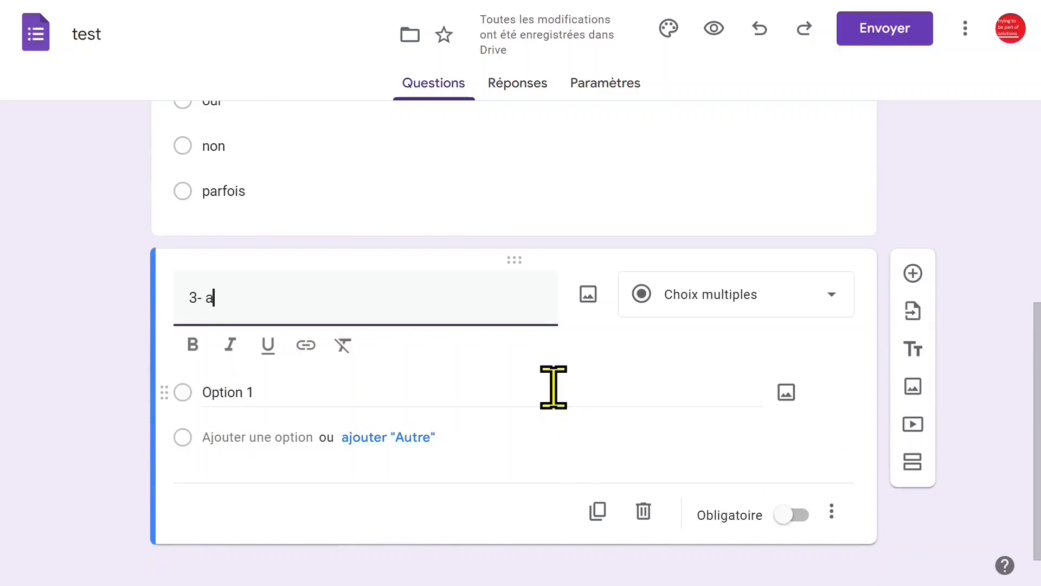
pyautogui.write('ime')
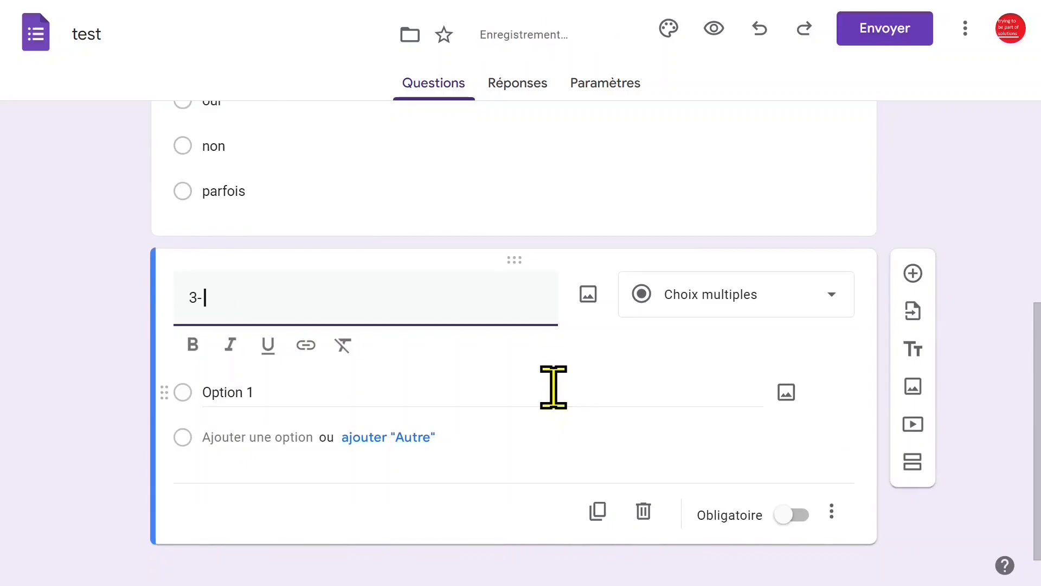
pyautogui.write("z vous l'informatique")
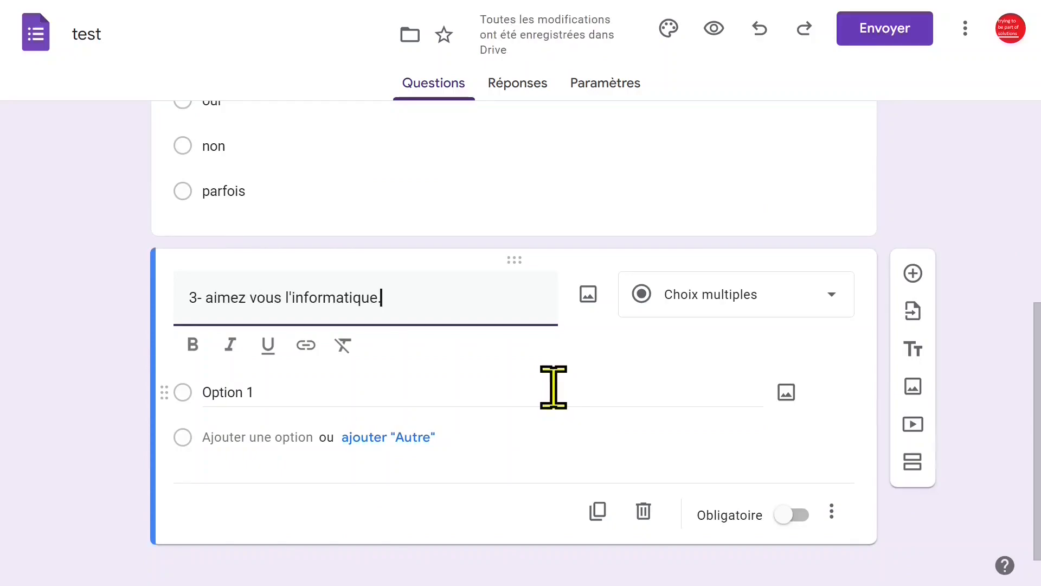
pyautogui.write('.')
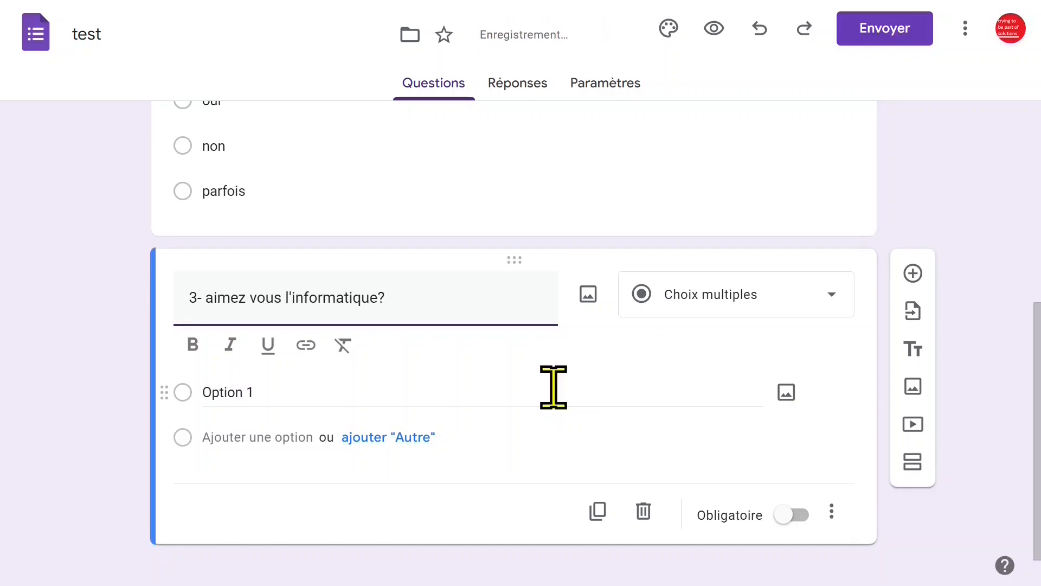
# Step: Give the third question the answer options "oui" and "Non"
pyautogui.click(466, 389)
pyautogui.write('oui')
pyautogui.click(230, 411)
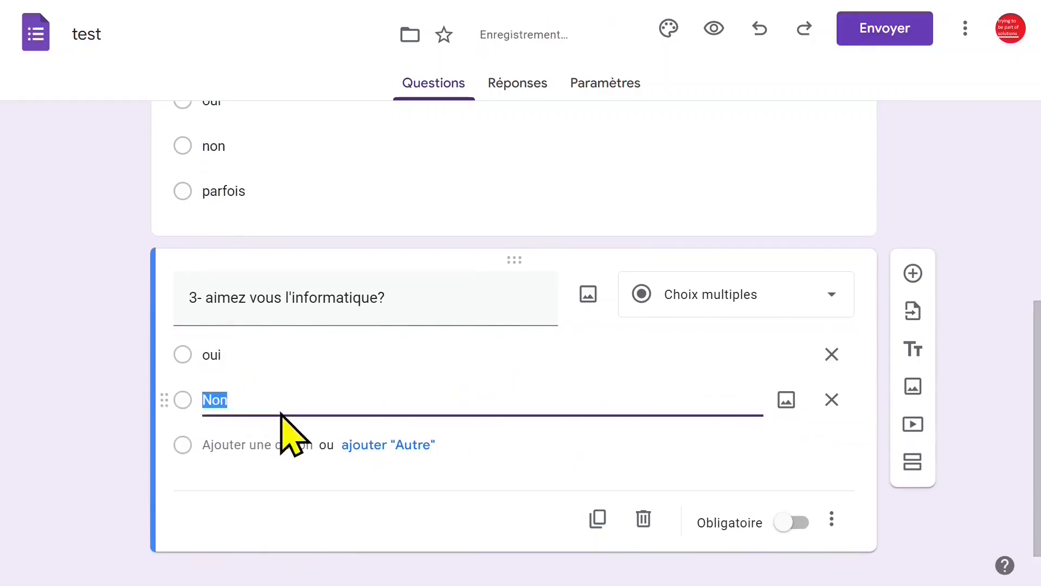
pyautogui.click(465, 389)
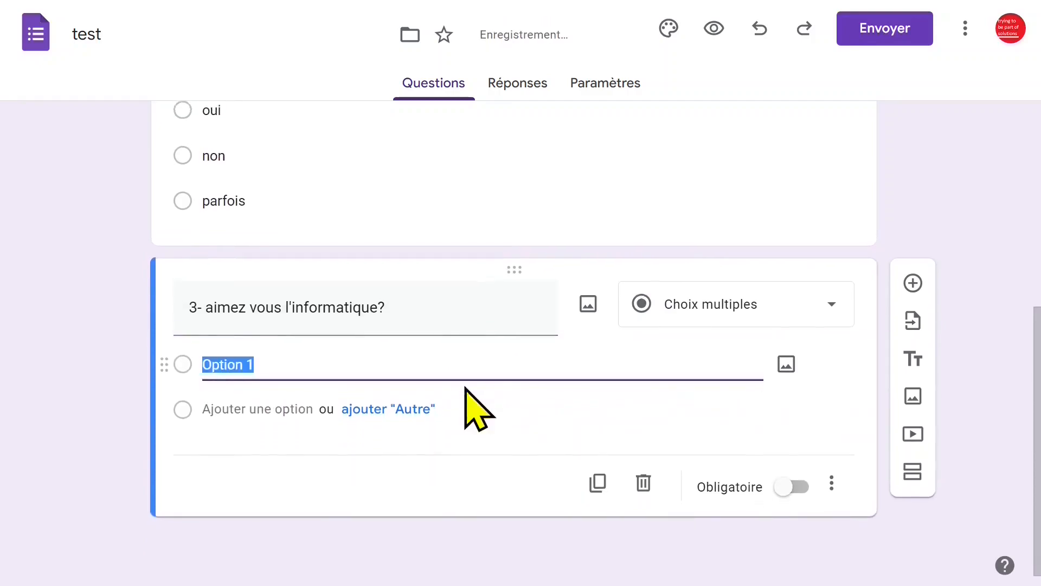
pyautogui.write('oui')
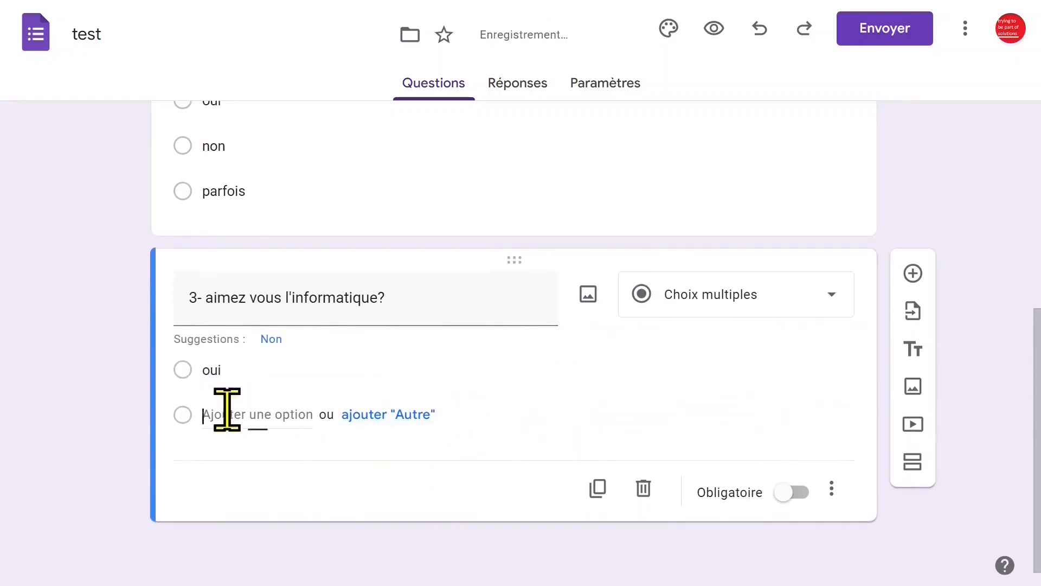
pyautogui.click(226, 411)
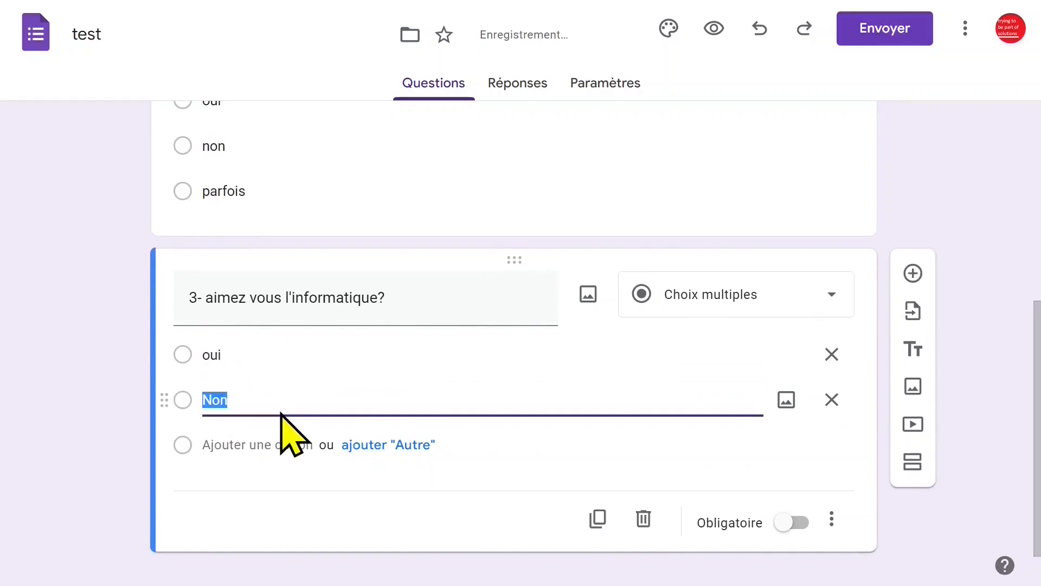
pyautogui.click(297, 398)
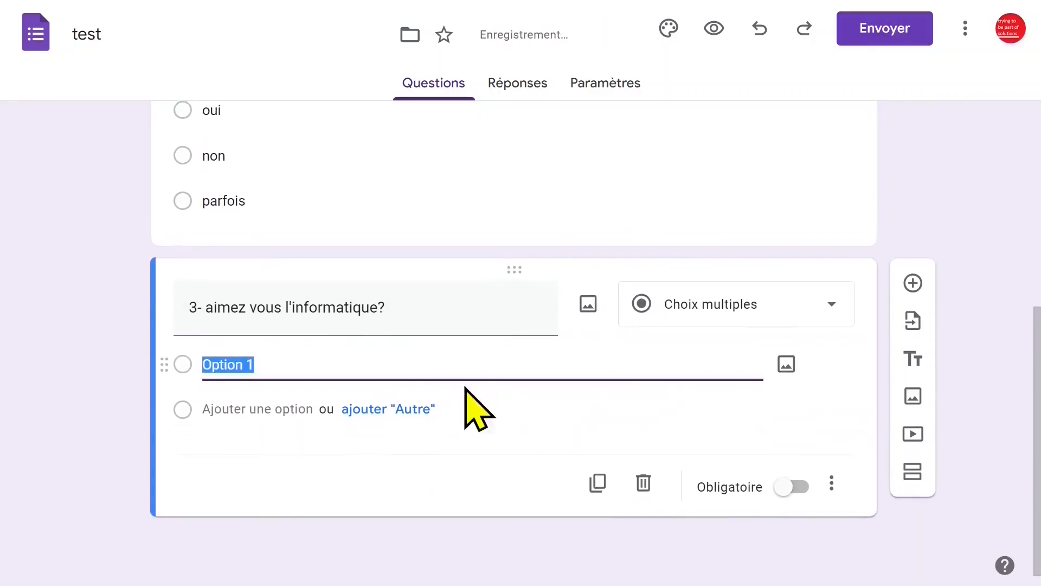
pyautogui.write('oui')
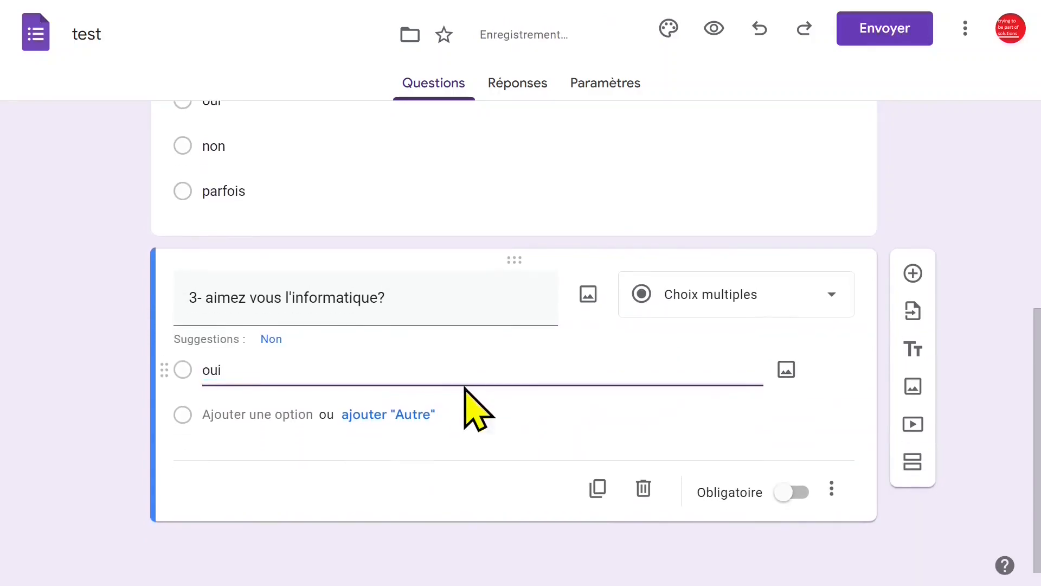
pyautogui.click(226, 411)
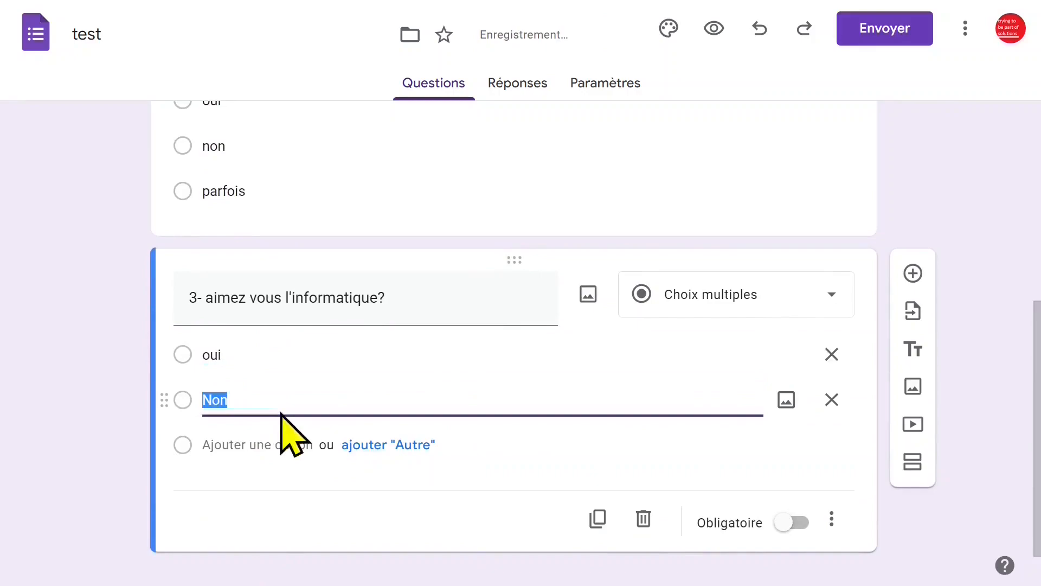
pyautogui.click(293, 399)
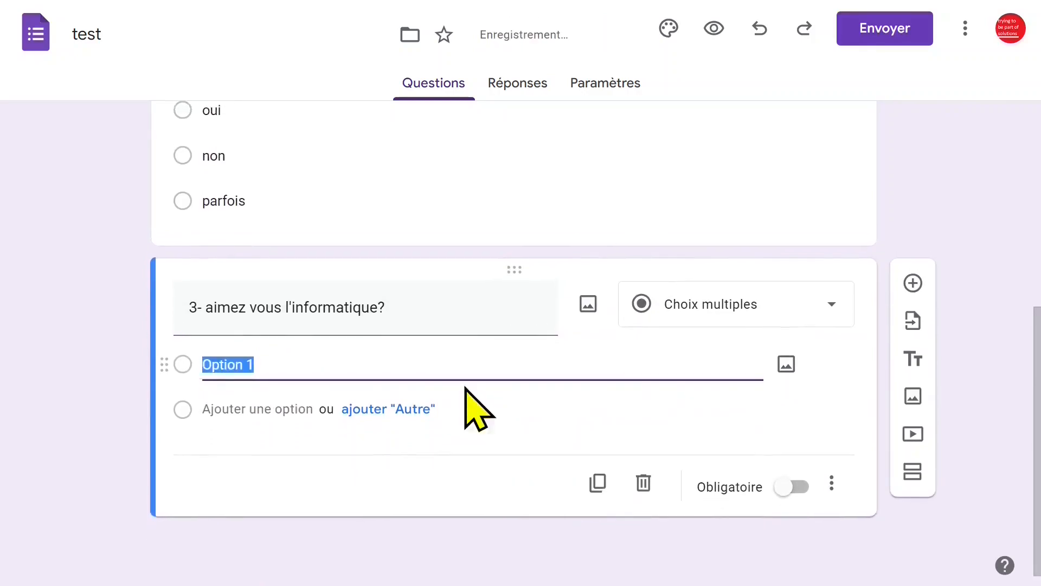
pyautogui.write('ui')
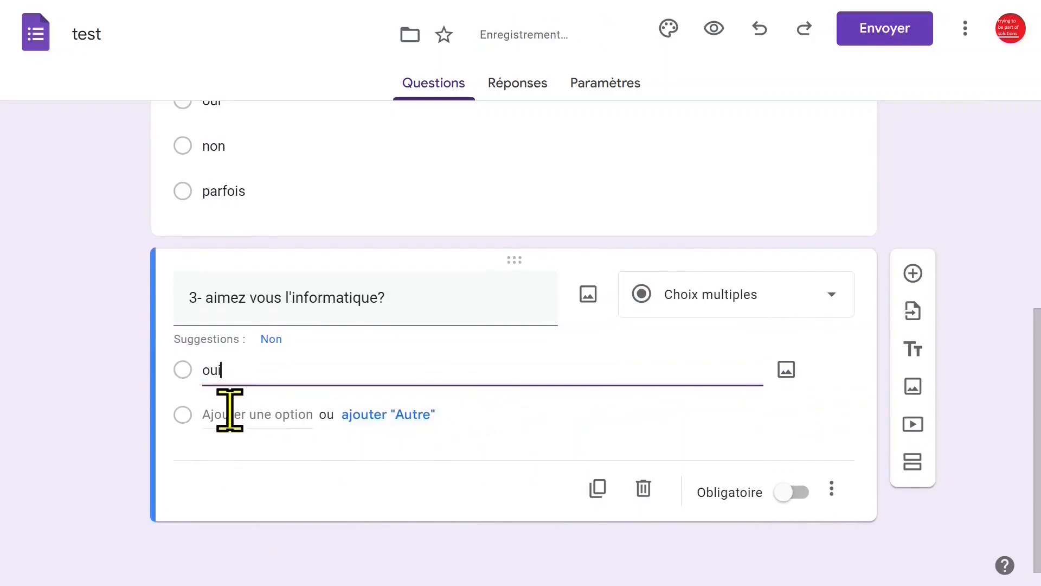
pyautogui.click(228, 410)
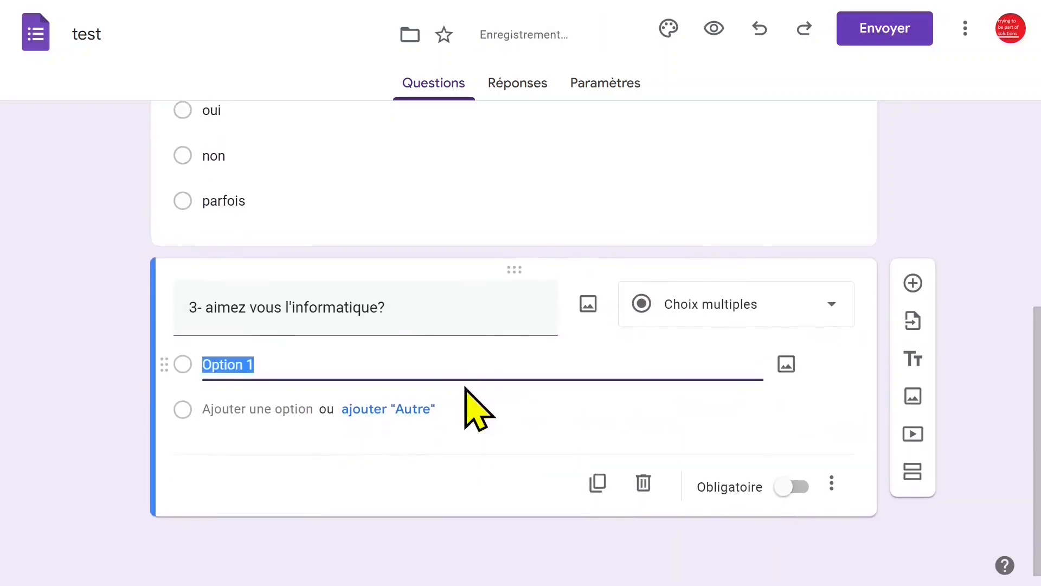
pyautogui.write('i')
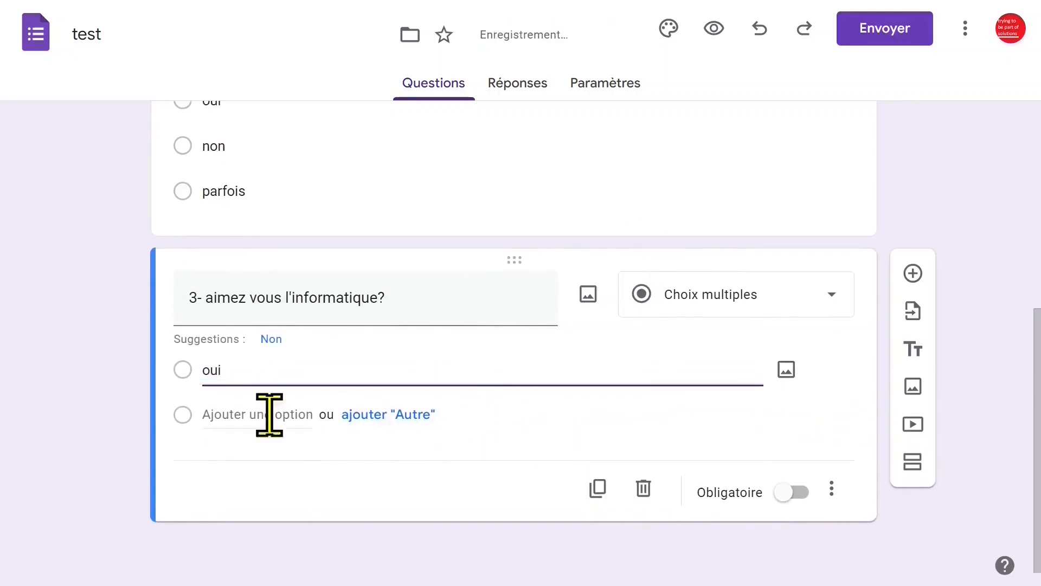
pyautogui.click(228, 412)
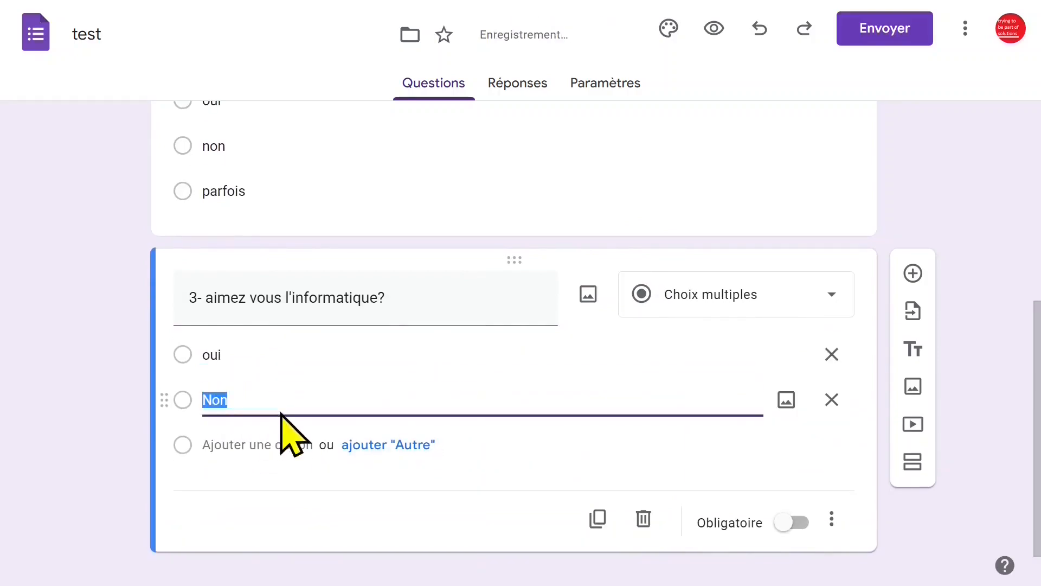
pyautogui.click(295, 399)
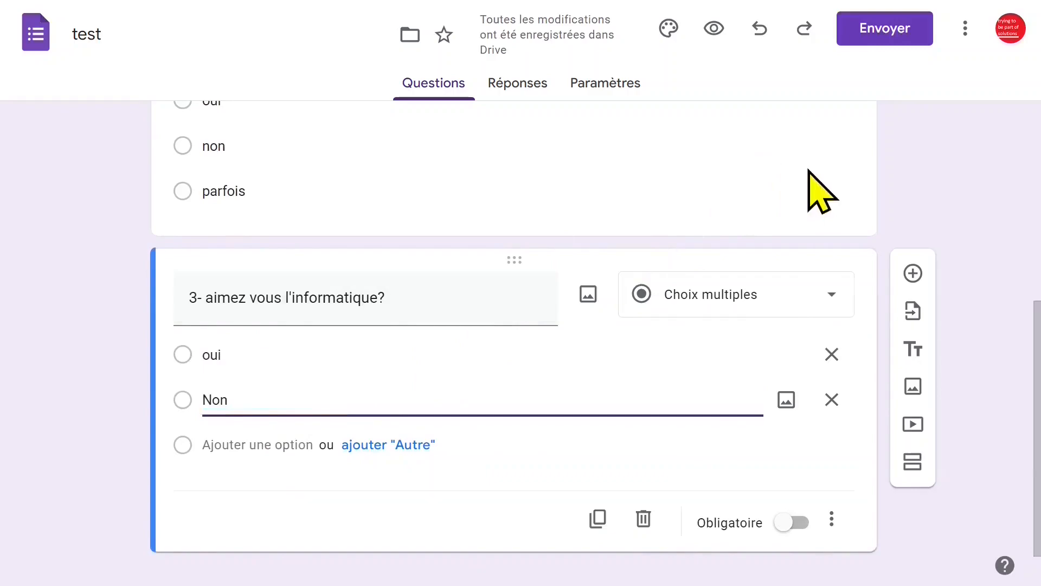
# Step: Look over the form's responses page and its settings page
pyautogui.scroll(5, 819, 191)
pyautogui.scroll(2, 808, 170)
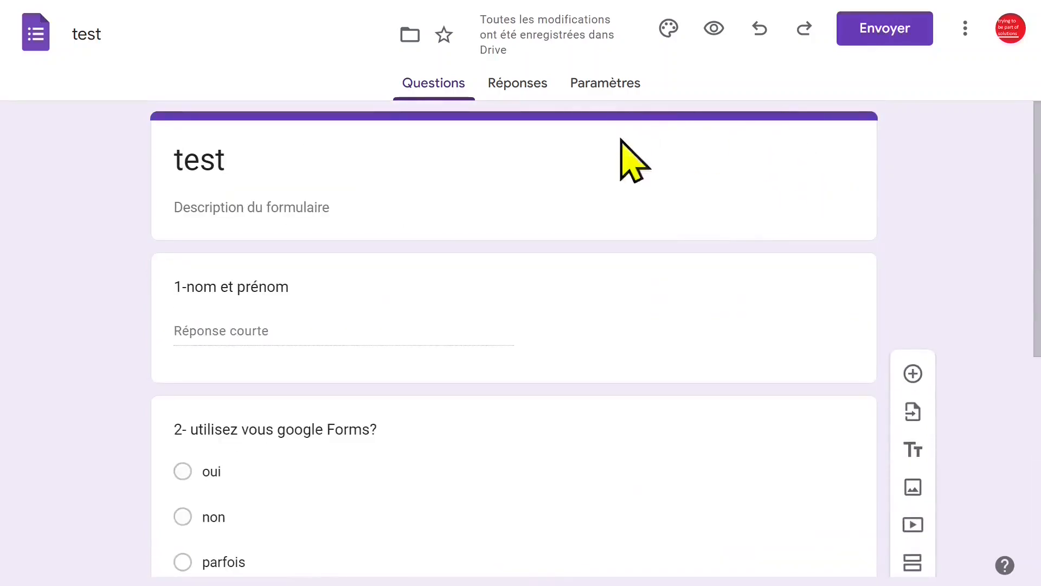
pyautogui.click(522, 84)
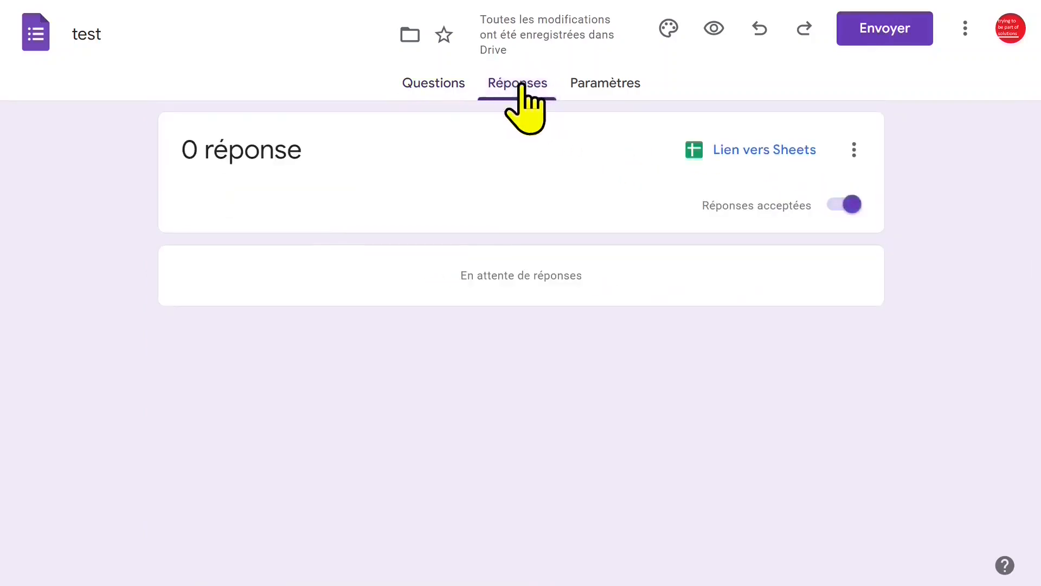
pyautogui.click(605, 86)
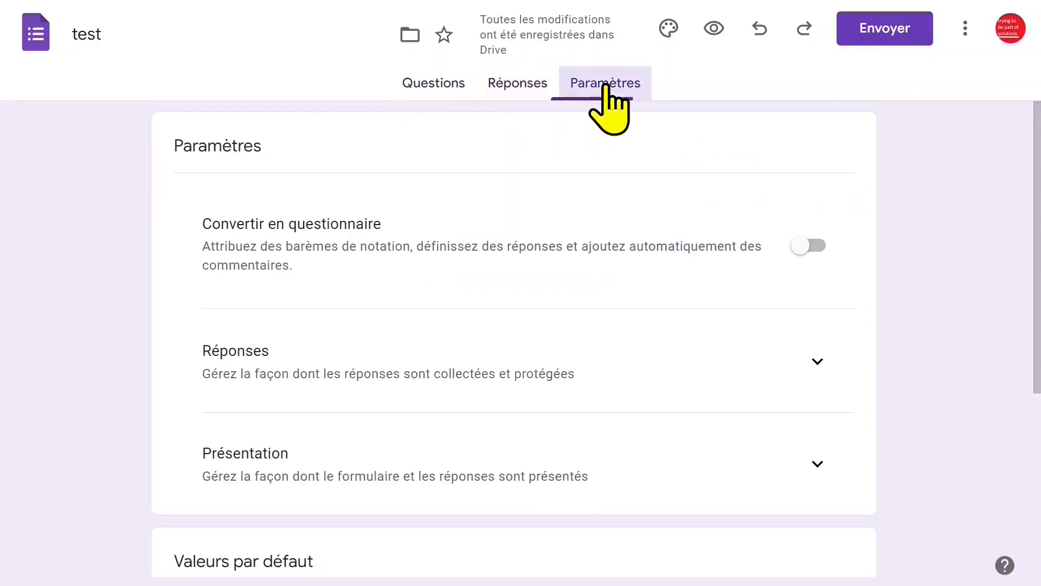
# Step: Preview the form through its last question, return to editing it and dismiss the text-style tip
pyautogui.click(715, 30)
pyautogui.scroll(-5, 699, 239)
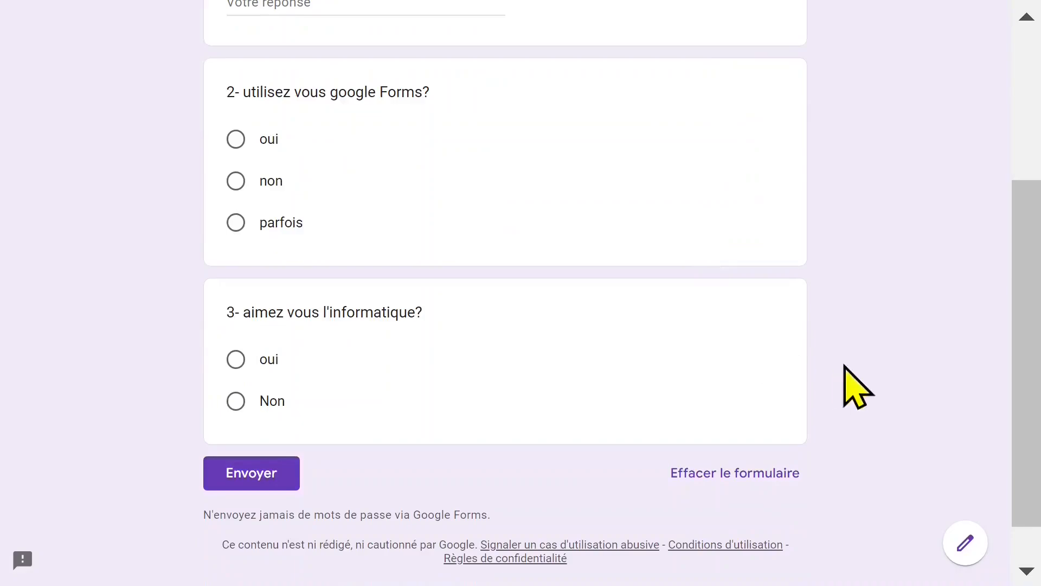
pyautogui.click(965, 544)
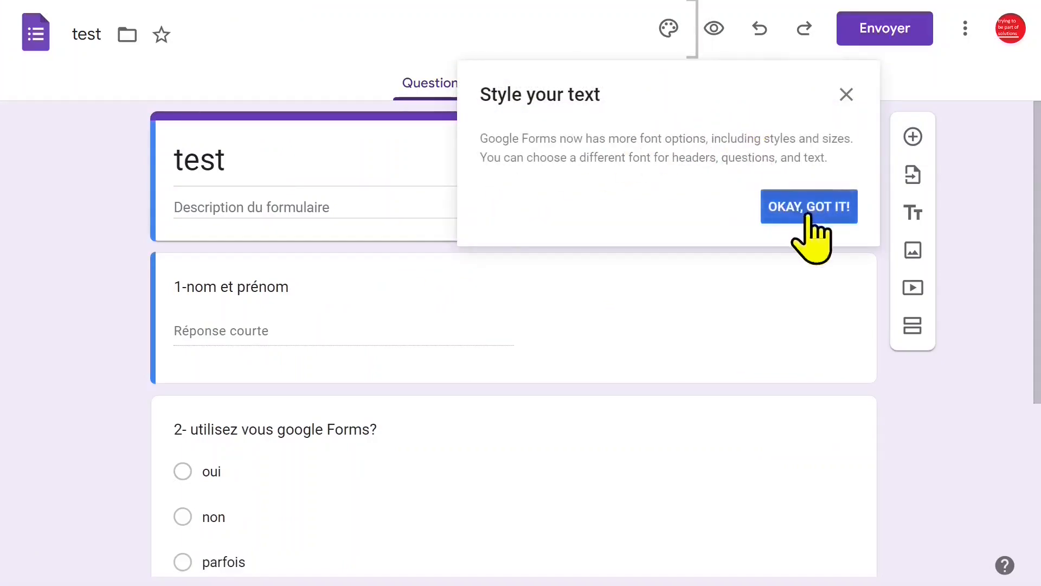
pyautogui.click(807, 212)
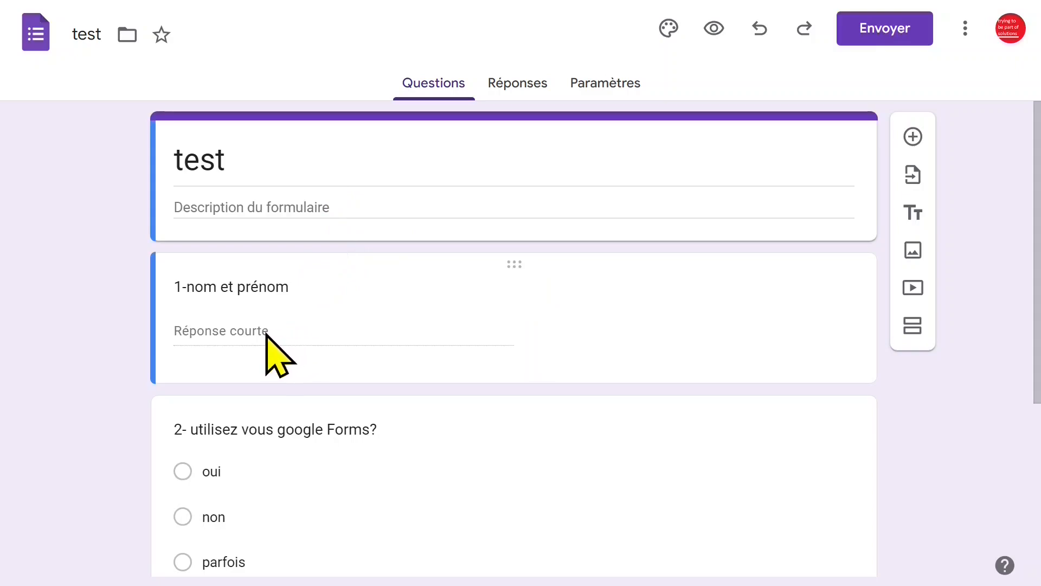
pyautogui.click(271, 352)
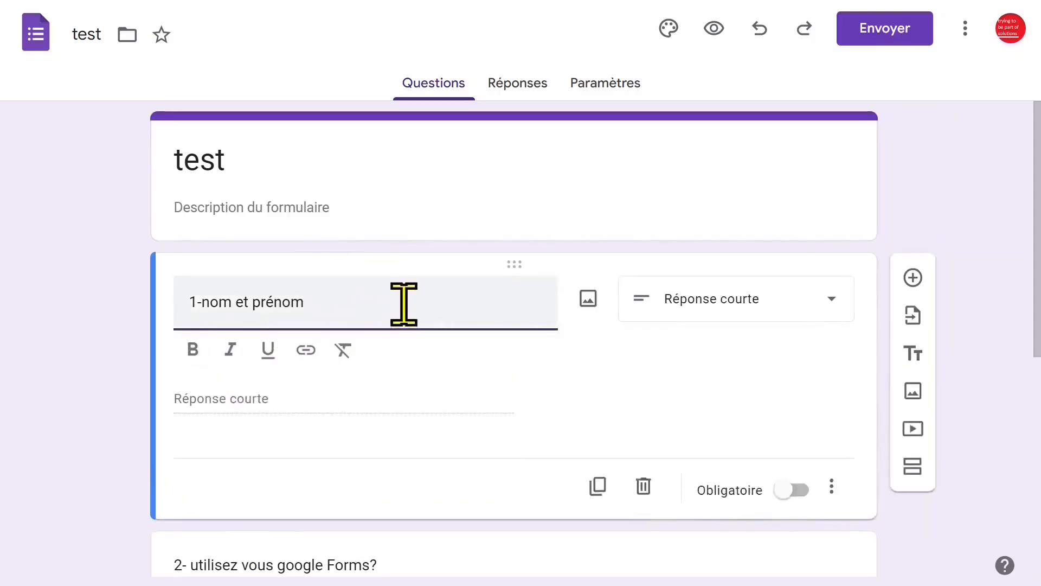
pyautogui.click(639, 173)
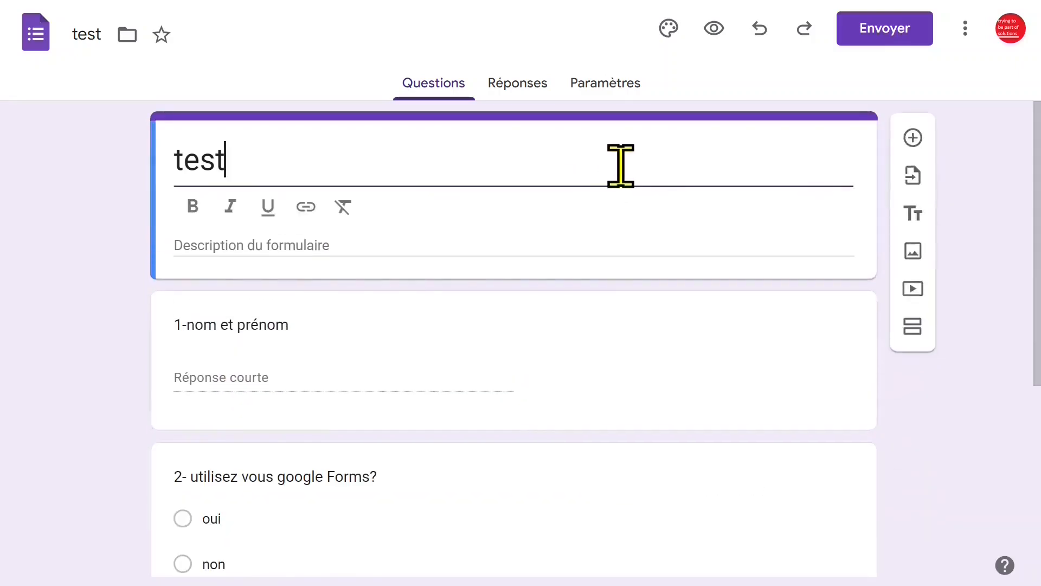
# Step: Set the theme's header text to Alfa Slab One at size 23 and the question text to Georgia
pyautogui.click(669, 28)
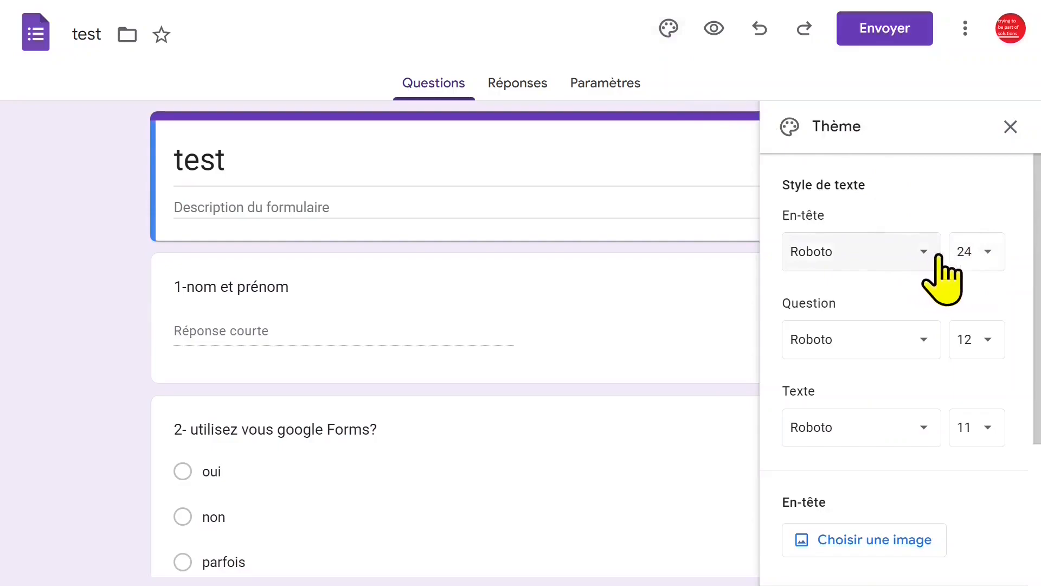
pyautogui.click(987, 256)
pyautogui.click(976, 443)
pyautogui.click(921, 253)
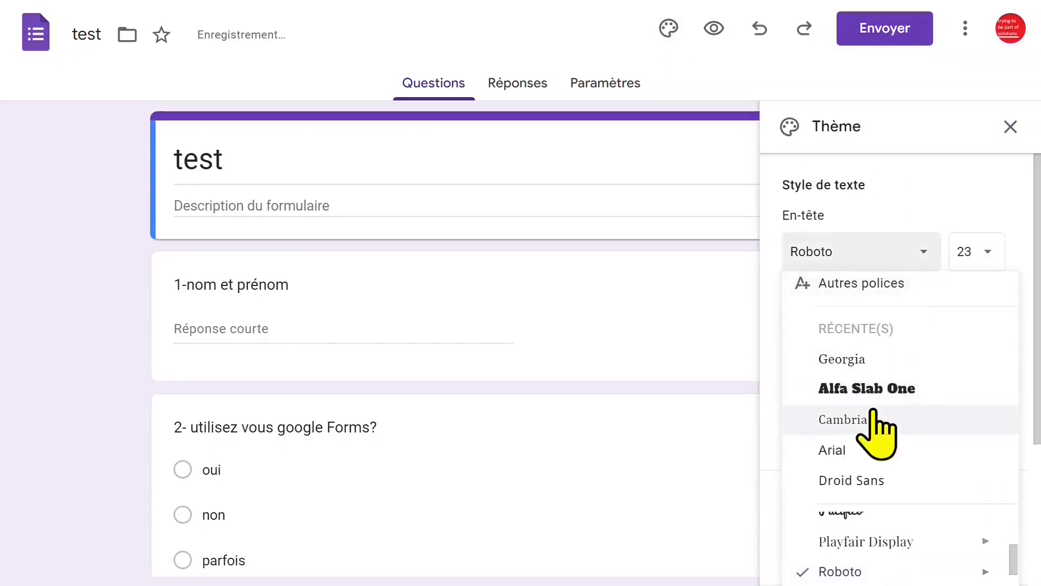
pyautogui.click(873, 390)
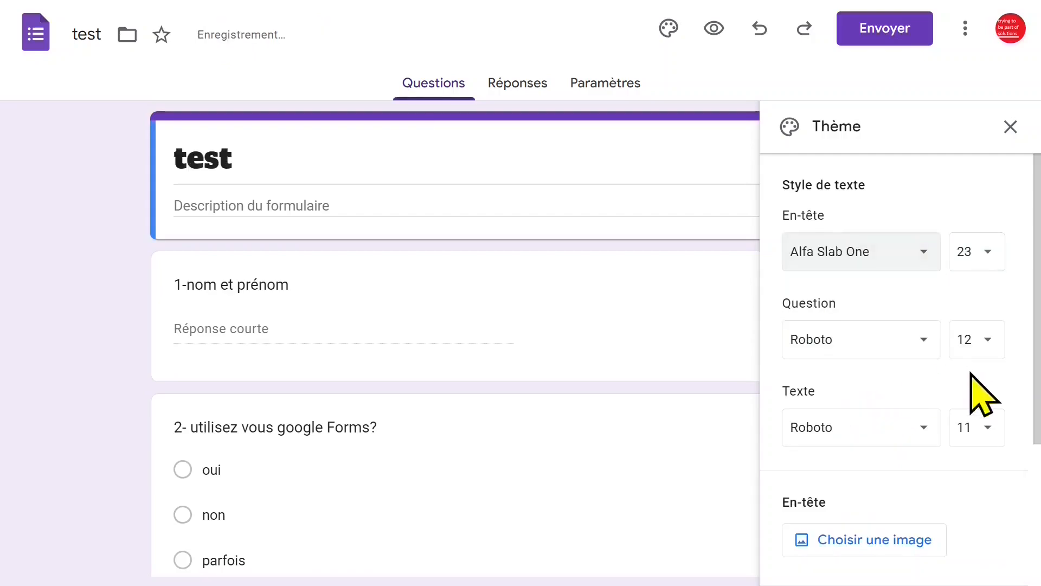
pyautogui.click(924, 340)
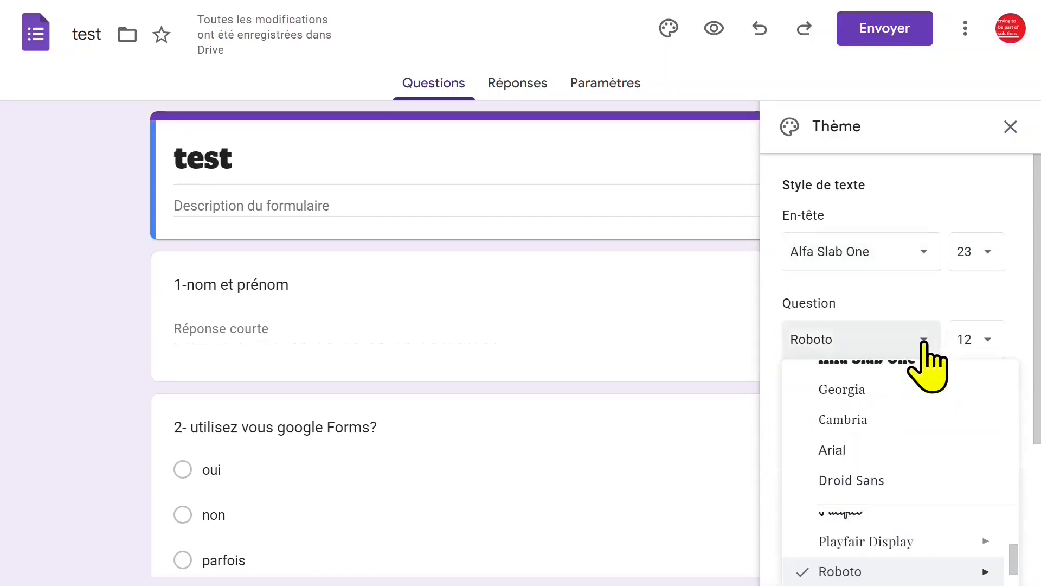
pyautogui.click(889, 389)
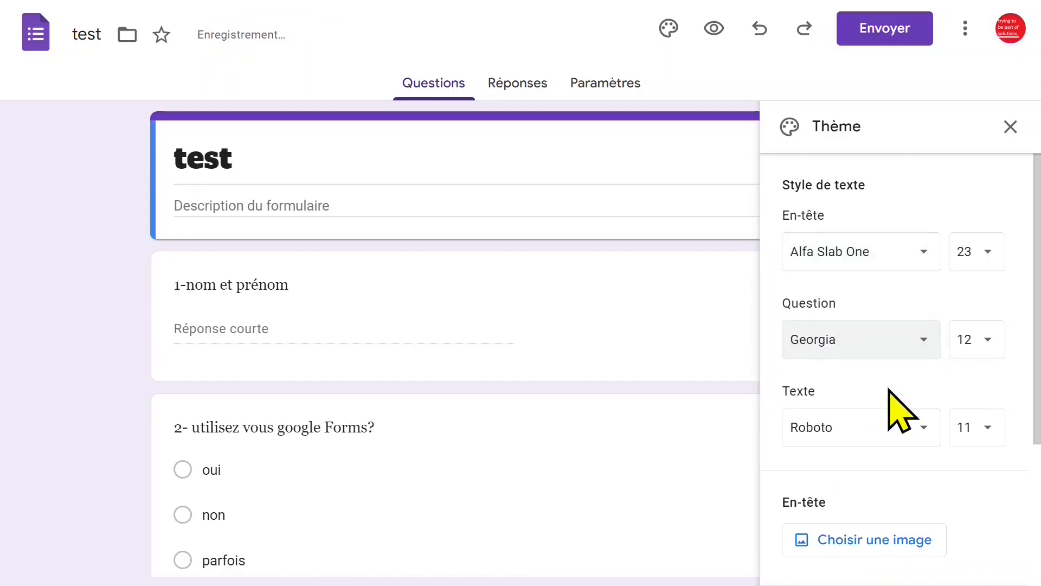
# Step: Set the theme's question text size to 18 and the body text to Arial at size 12
pyautogui.click(988, 349)
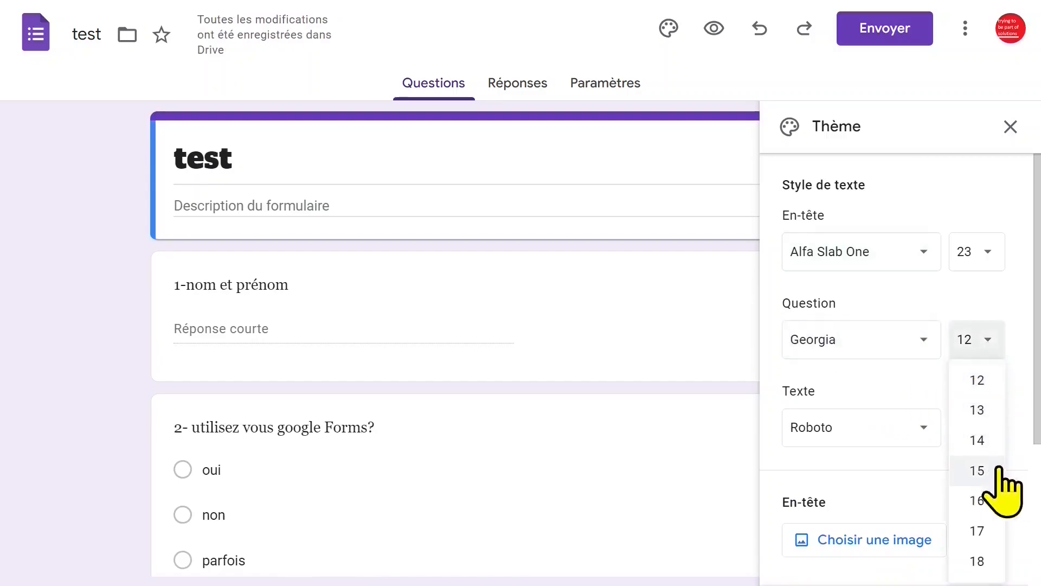
pyautogui.click(977, 561)
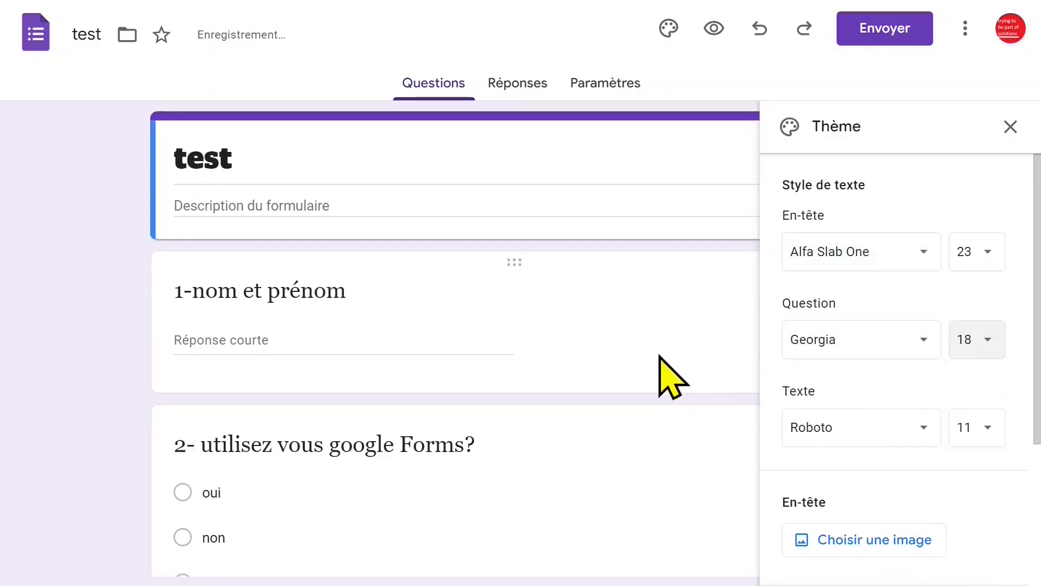
pyautogui.click(924, 428)
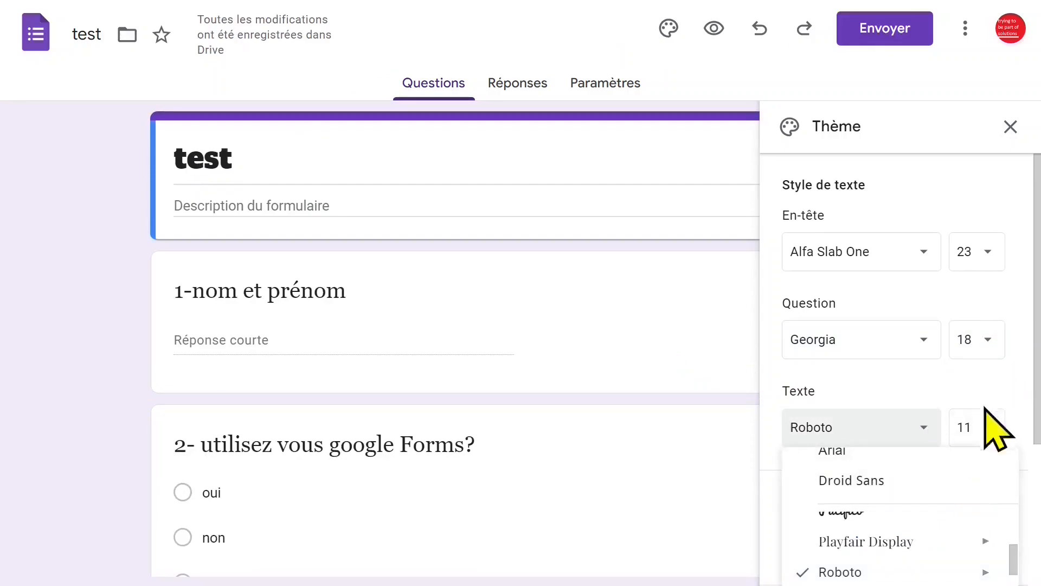
pyautogui.moveTo(1037, 284); pyautogui.dragTo(1038, 376)
pyautogui.scroll(-2, 1033, 358)
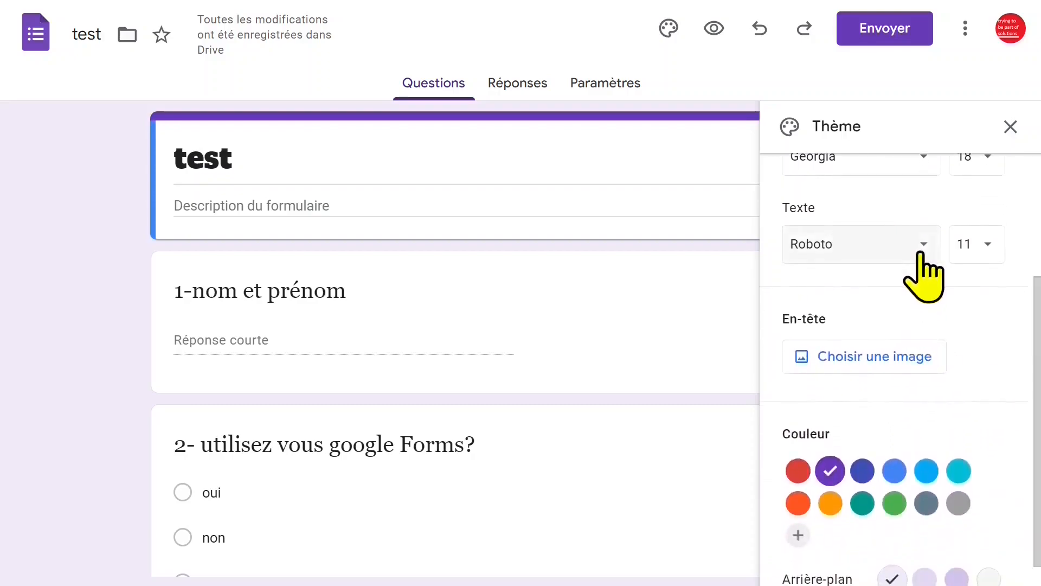
pyautogui.click(923, 245)
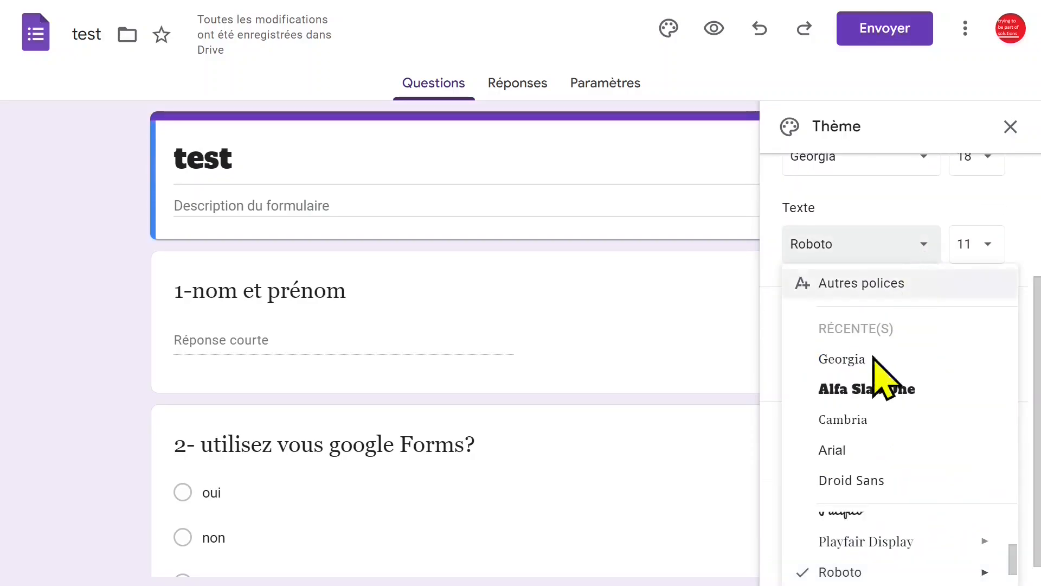
pyautogui.click(856, 453)
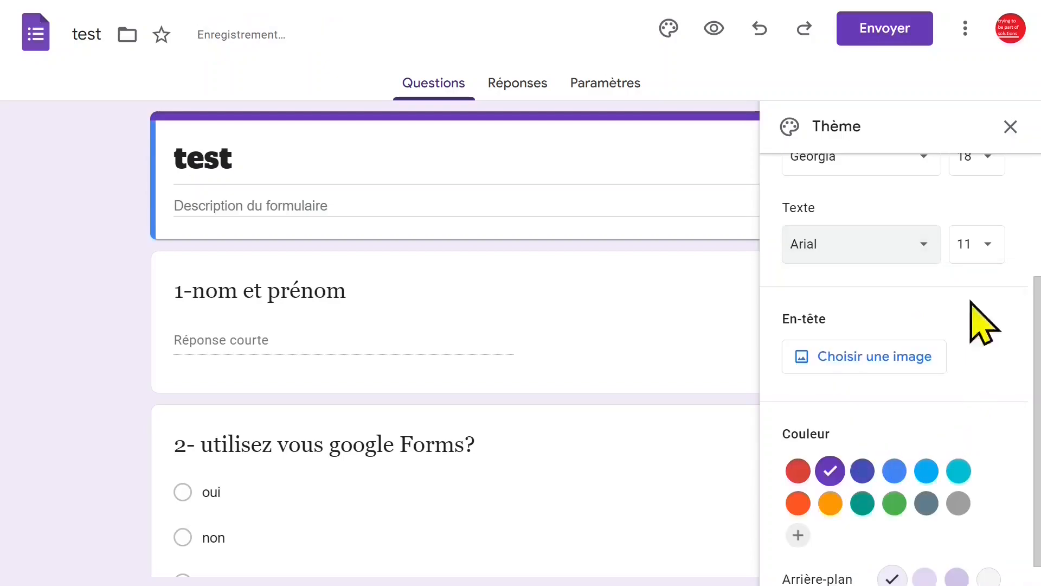
pyautogui.click(982, 244)
pyautogui.click(985, 374)
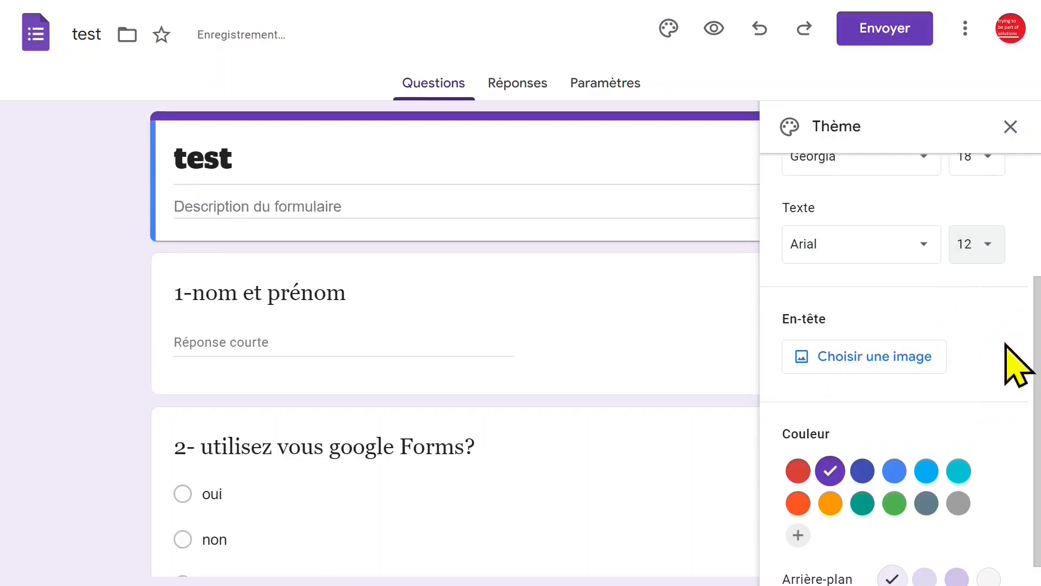
# Step: Try teal, two orange shades and green as the form's theme colour, settling on teal
pyautogui.scroll(-1, 1017, 366)
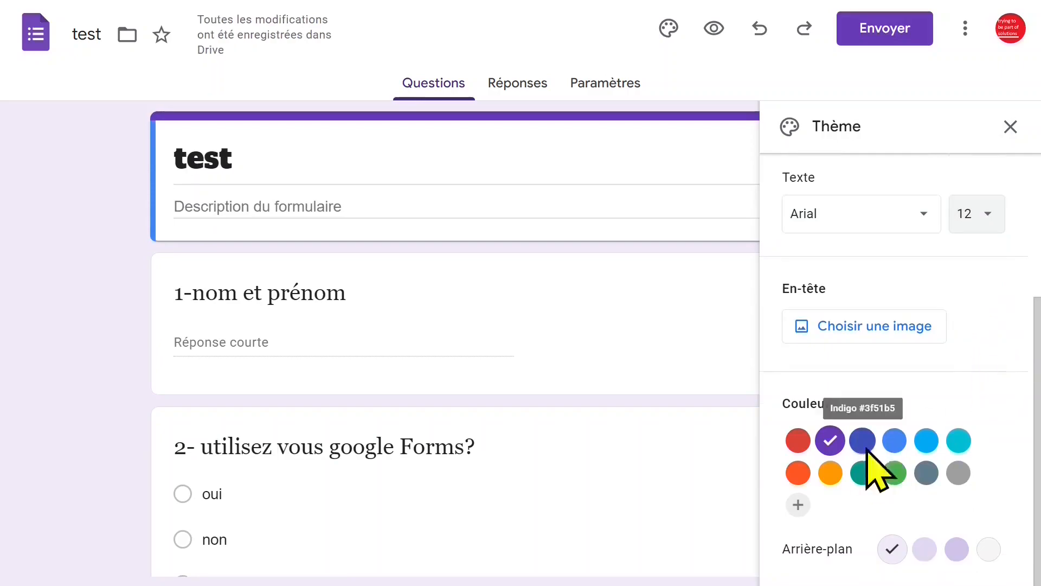
pyautogui.click(862, 475)
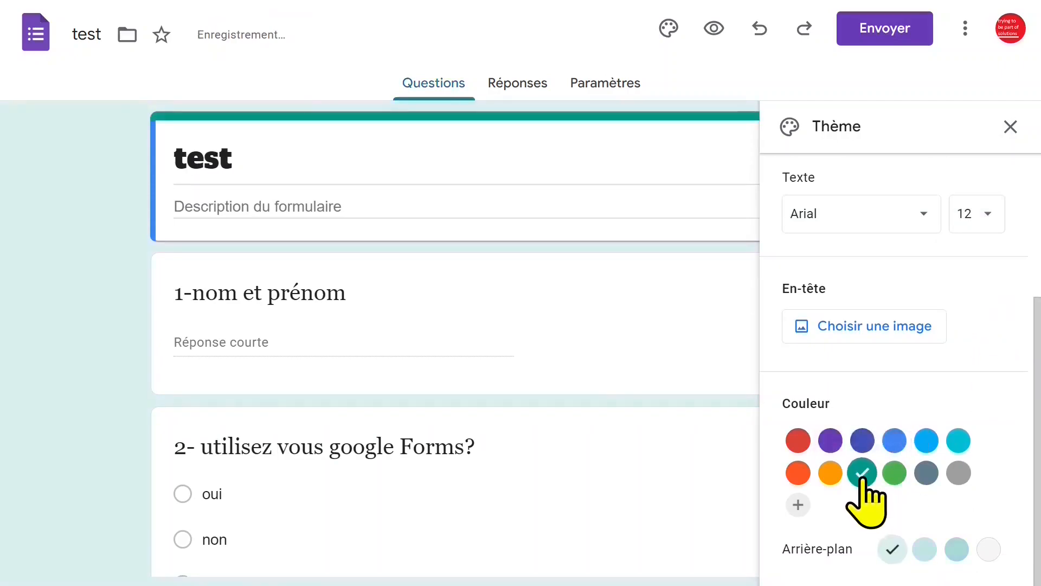
pyautogui.click(831, 473)
pyautogui.click(798, 473)
pyautogui.click(894, 473)
pyautogui.click(862, 472)
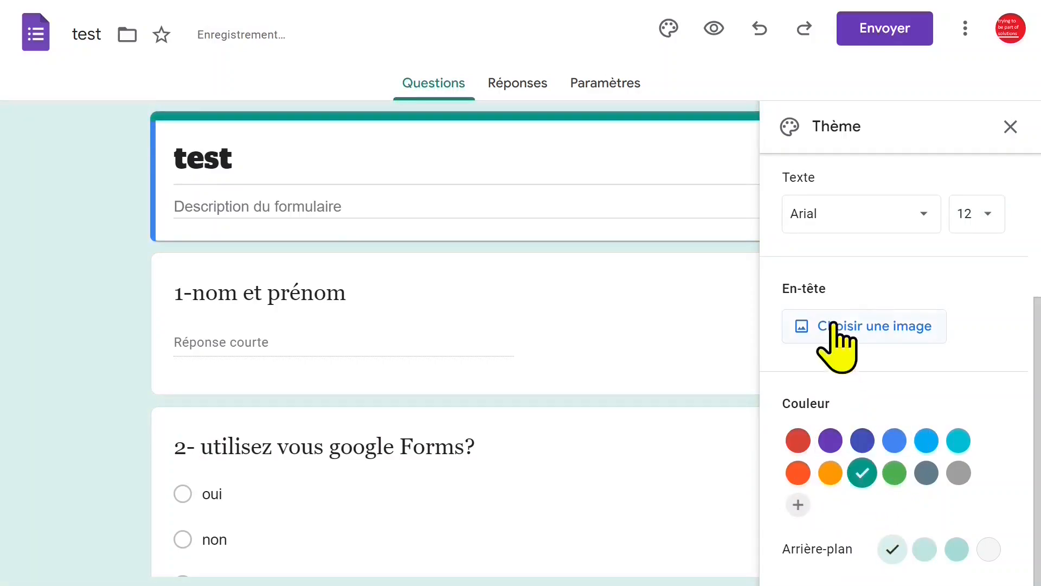
# Step: Preview the form and submit a test response as "user 1", answering "oui" to both multiple-choice questions
pyautogui.click(713, 29)
pyautogui.click(372, 167)
pyautogui.write('user 1')
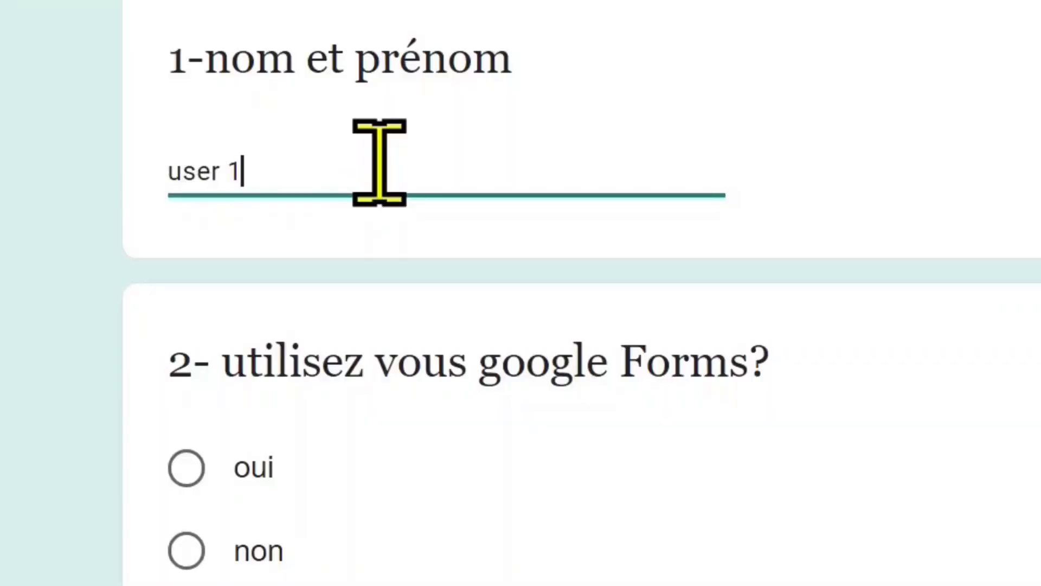
pyautogui.click(186, 468)
pyautogui.scroll(-3, 239, 360)
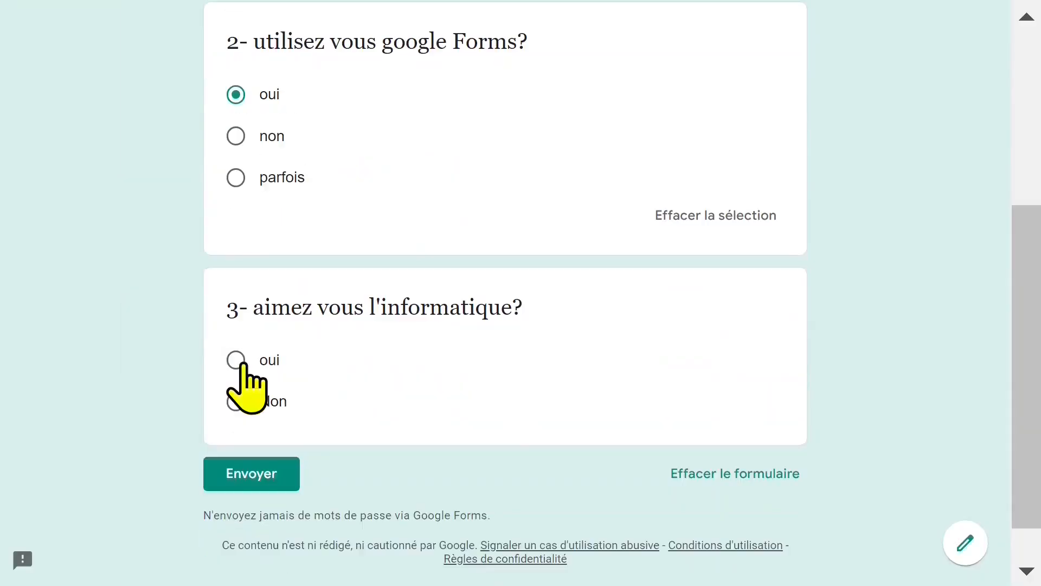
pyautogui.click(237, 362)
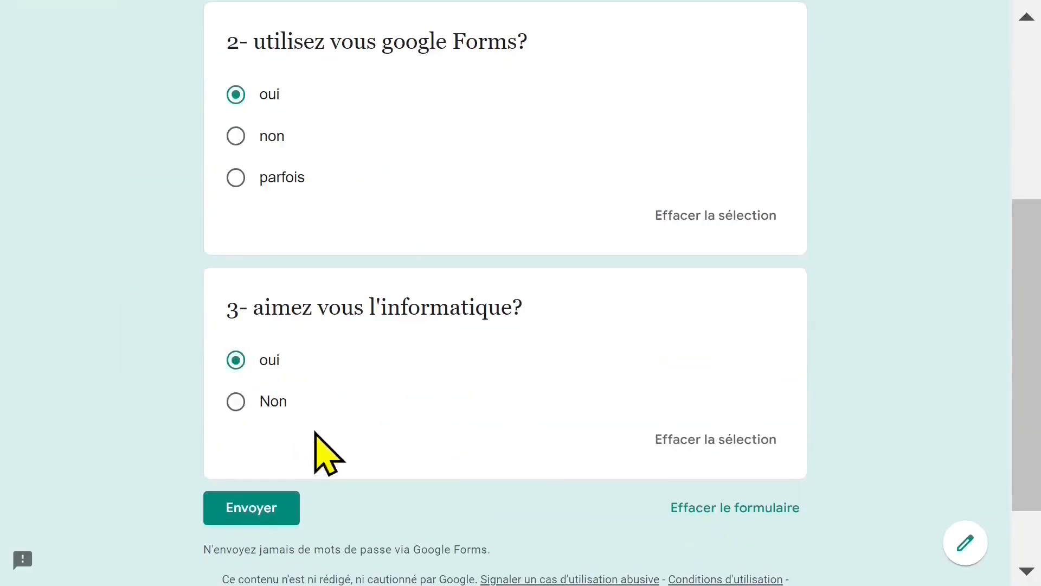
pyautogui.click(252, 509)
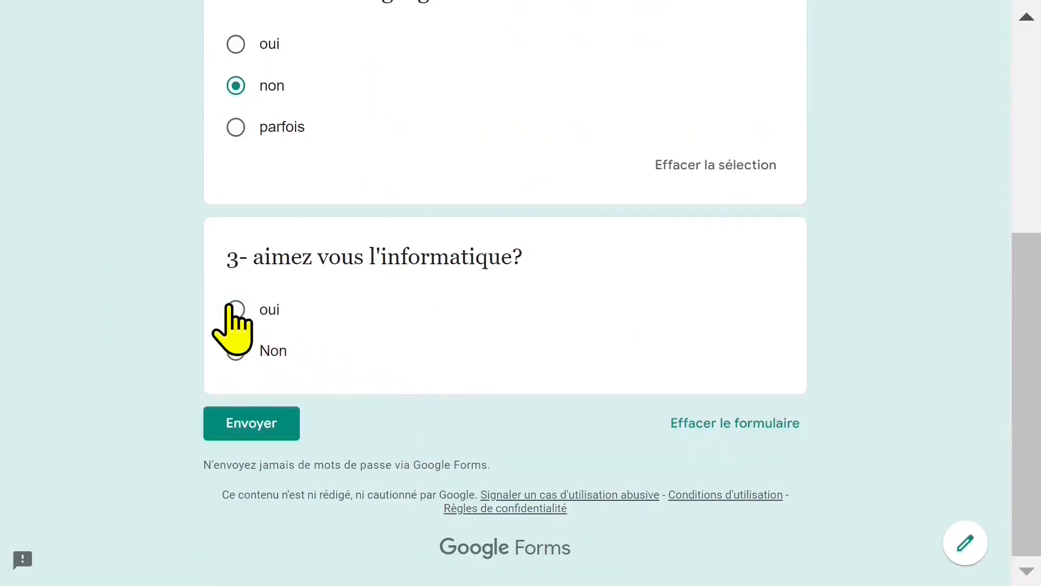
# Step: Complete and submit two more test responses, answering the third question "oui" and then "Non" for user 5, and return to editing
pyautogui.click(235, 309)
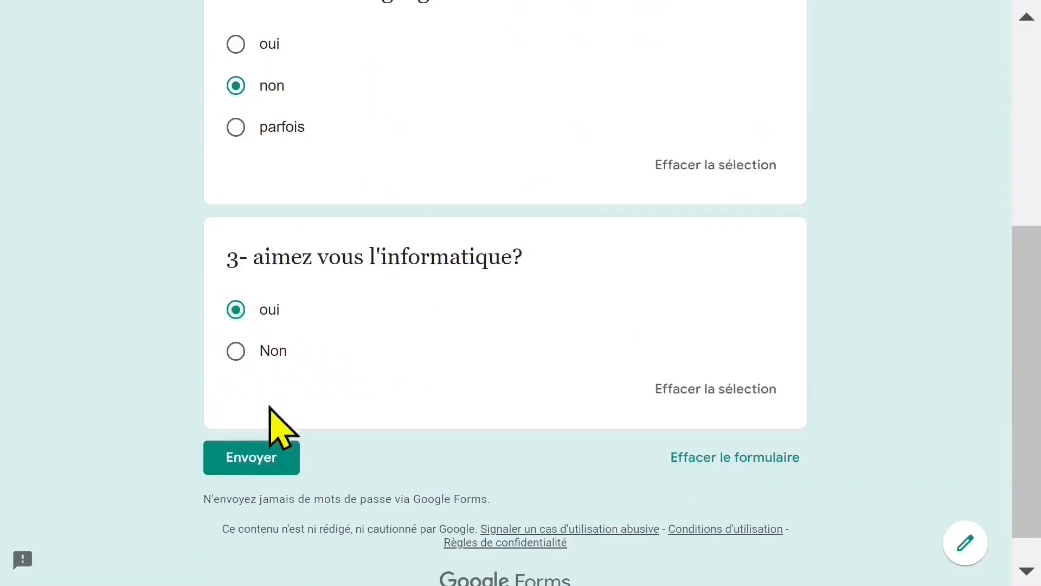
pyautogui.click(269, 460)
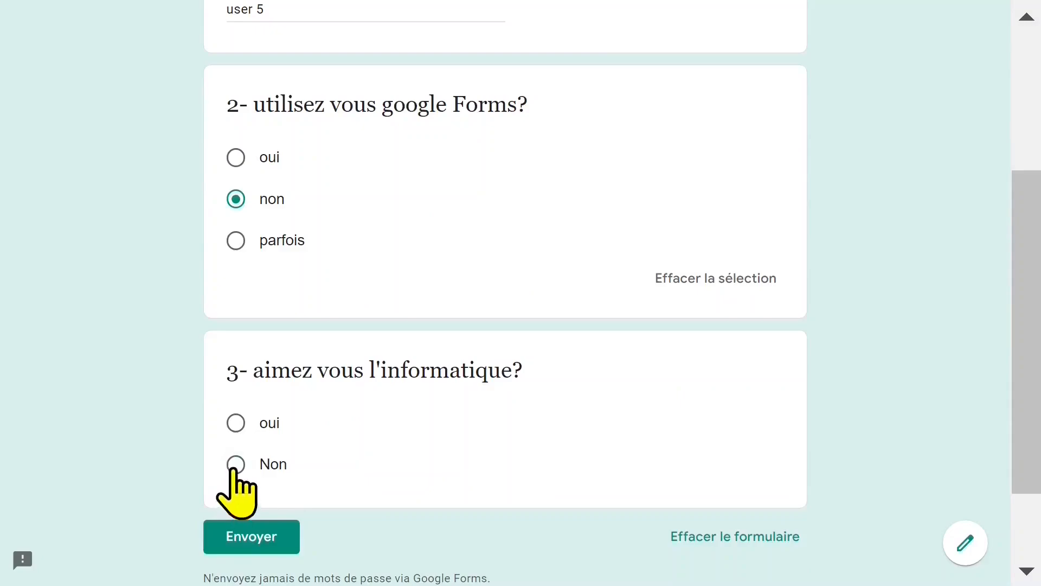
pyautogui.click(236, 464)
pyautogui.click(280, 569)
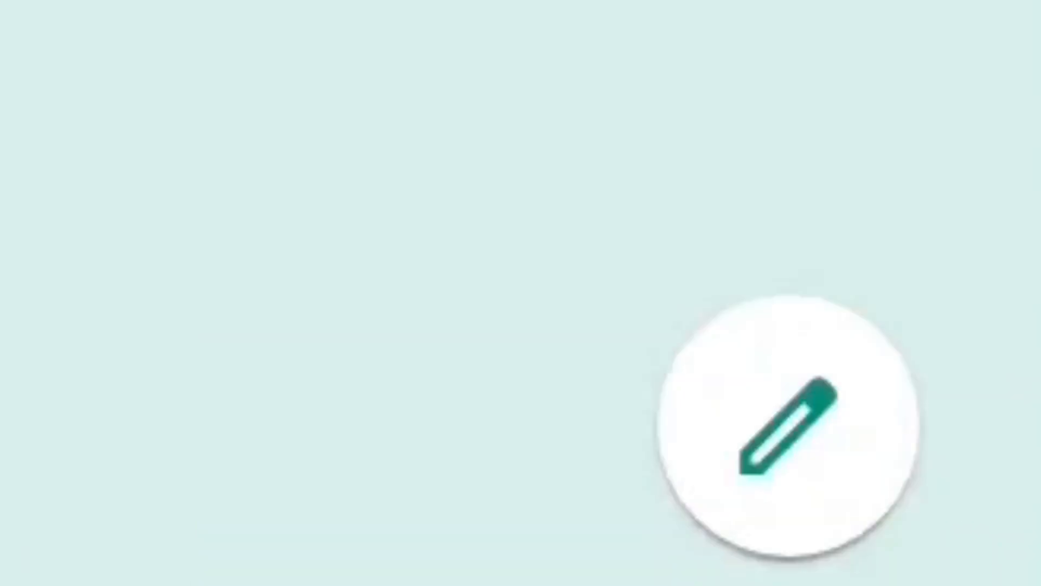
pyautogui.click(832, 473)
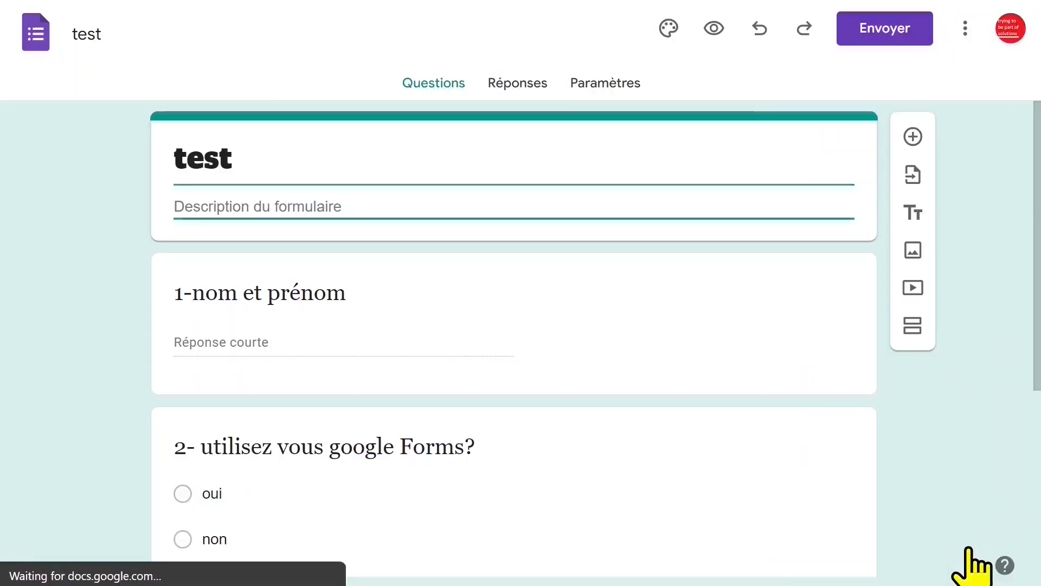
# Step: Review the response summary, examining the submitted names and the pie charts for both multiple-choice questions
pyautogui.click(505, 82)
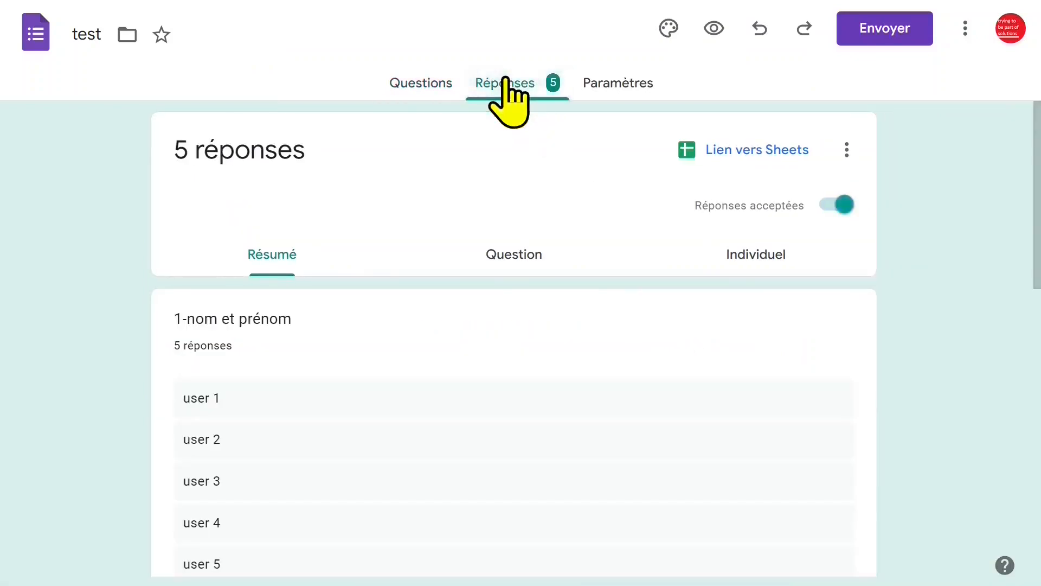
pyautogui.scroll(-9, 344, 380)
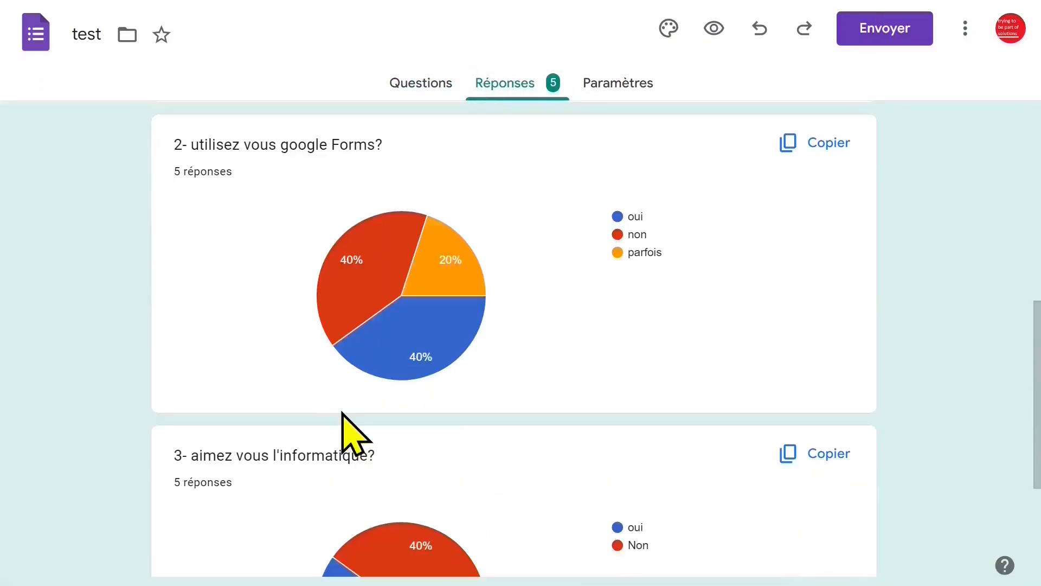
pyautogui.click(382, 281)
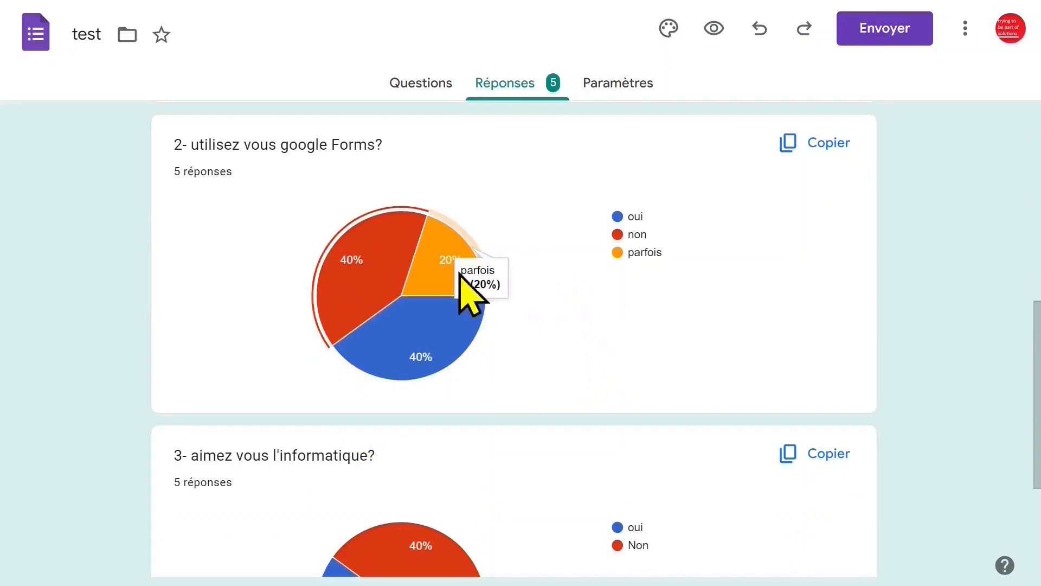
pyautogui.moveTo(433, 342)
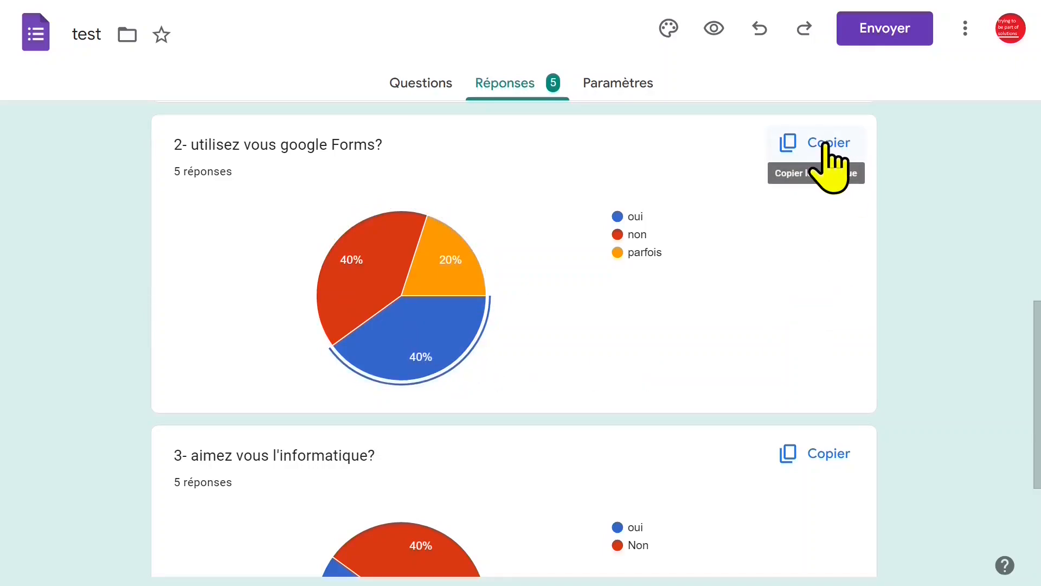
pyautogui.scroll(-4, 790, 297)
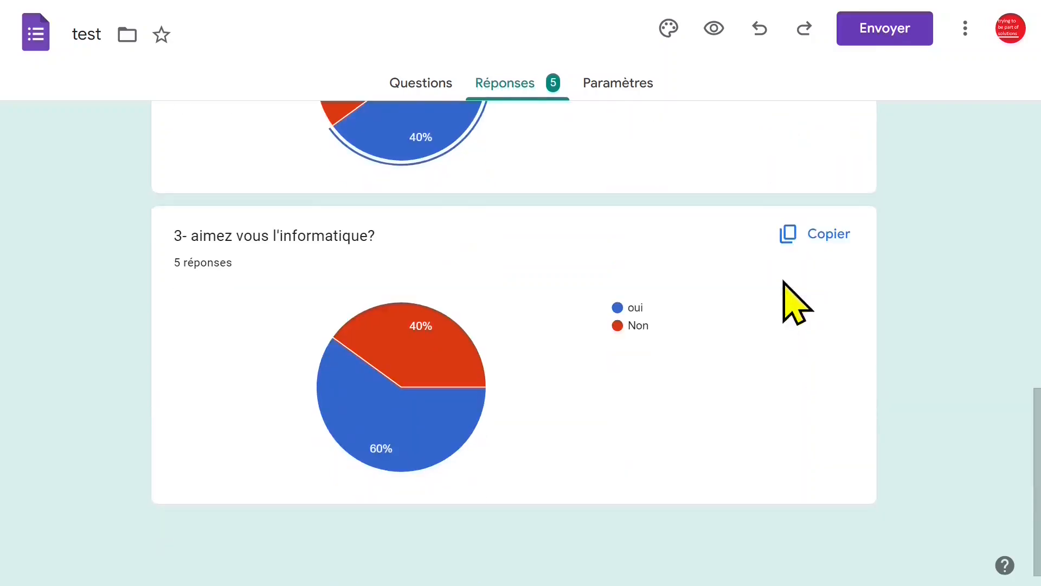
pyautogui.scroll(13, 633, 326)
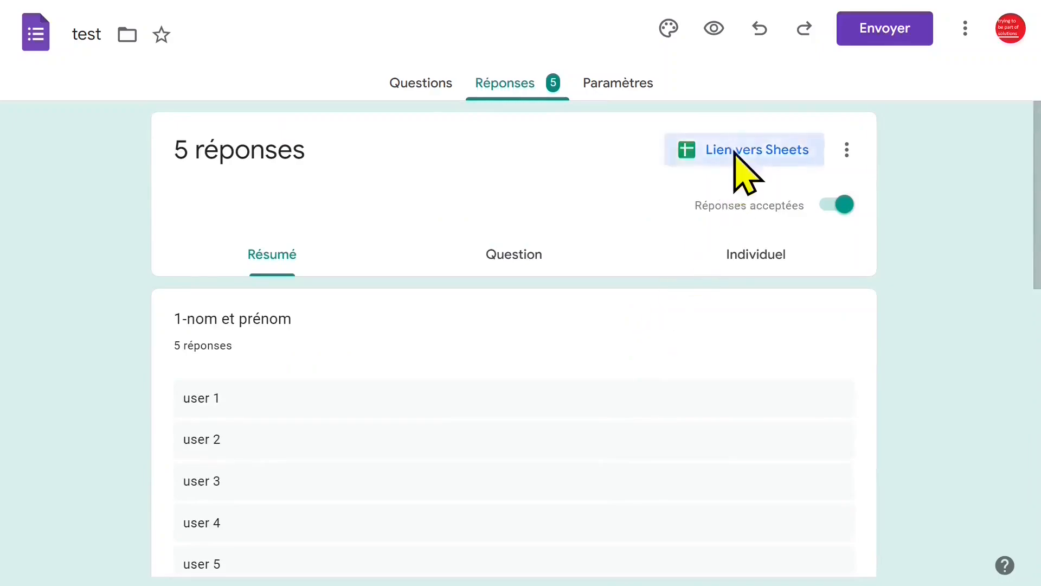
# Step: Link the form's responses to a new spreadsheet named "test (réponses)" and look over its rows in Google Sheets
pyautogui.click(735, 153)
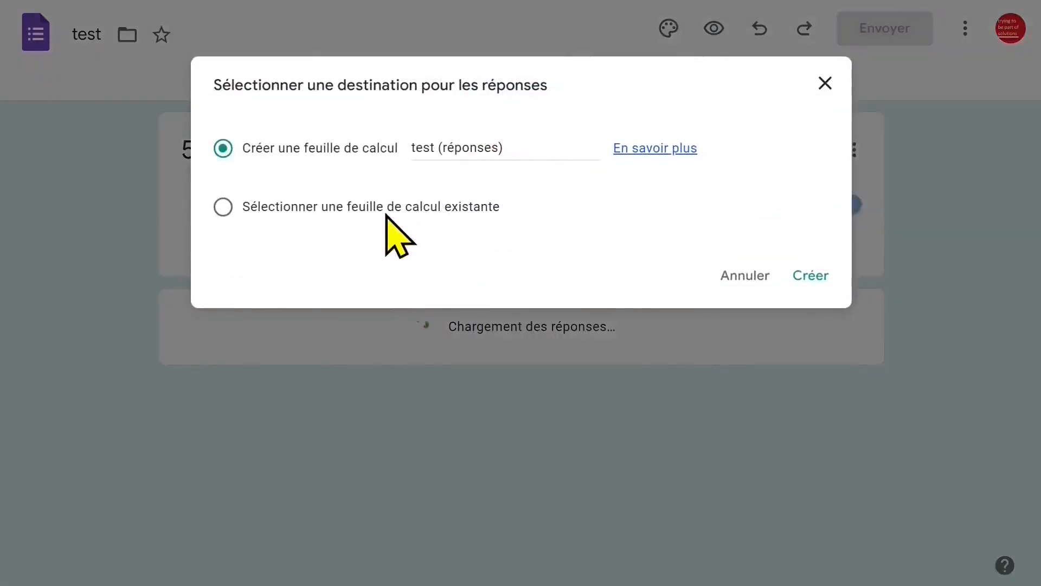
pyautogui.click(819, 281)
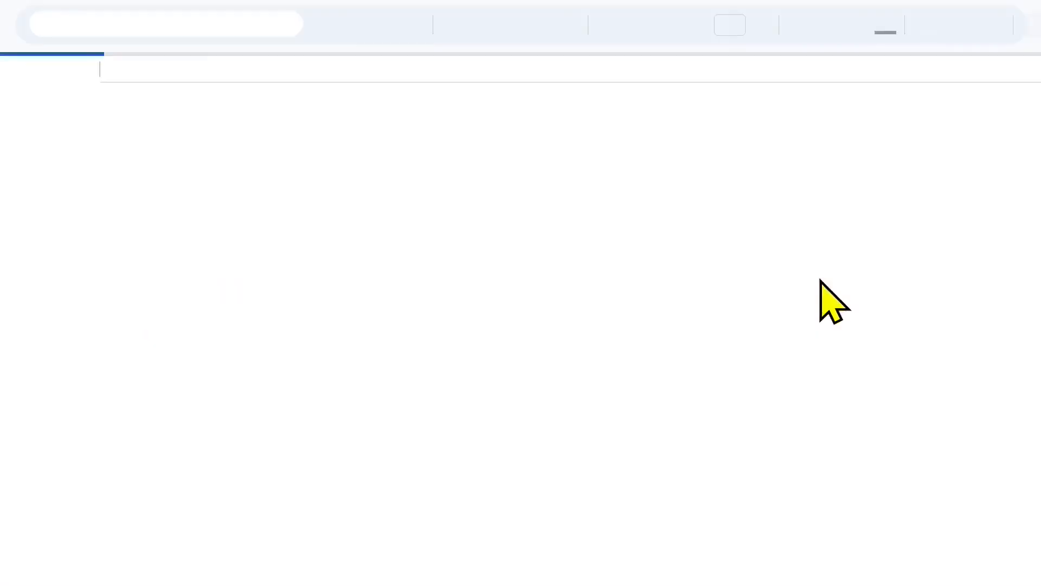
pyautogui.click(537, 280)
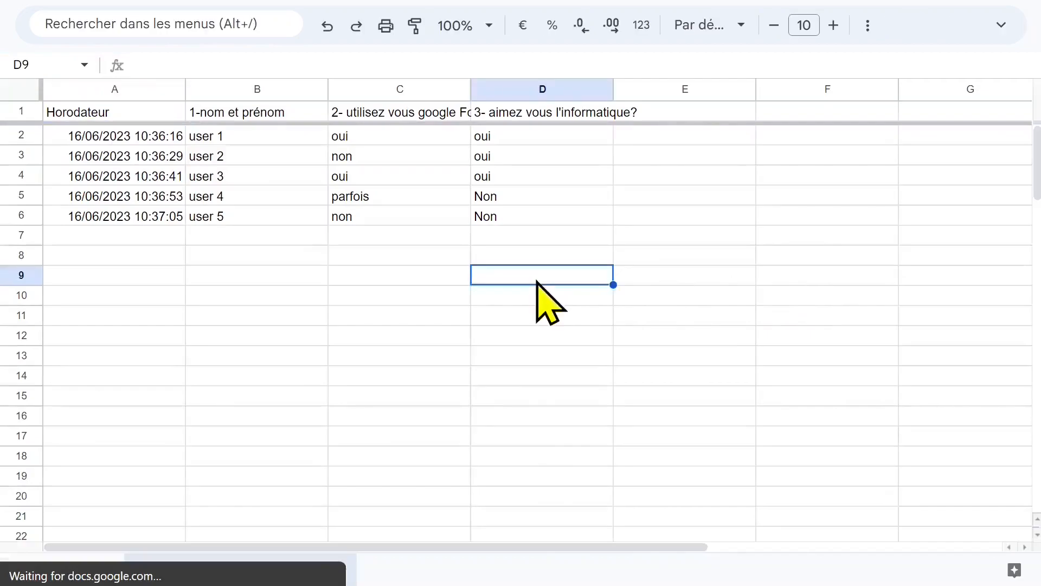
pyautogui.click(337, 297)
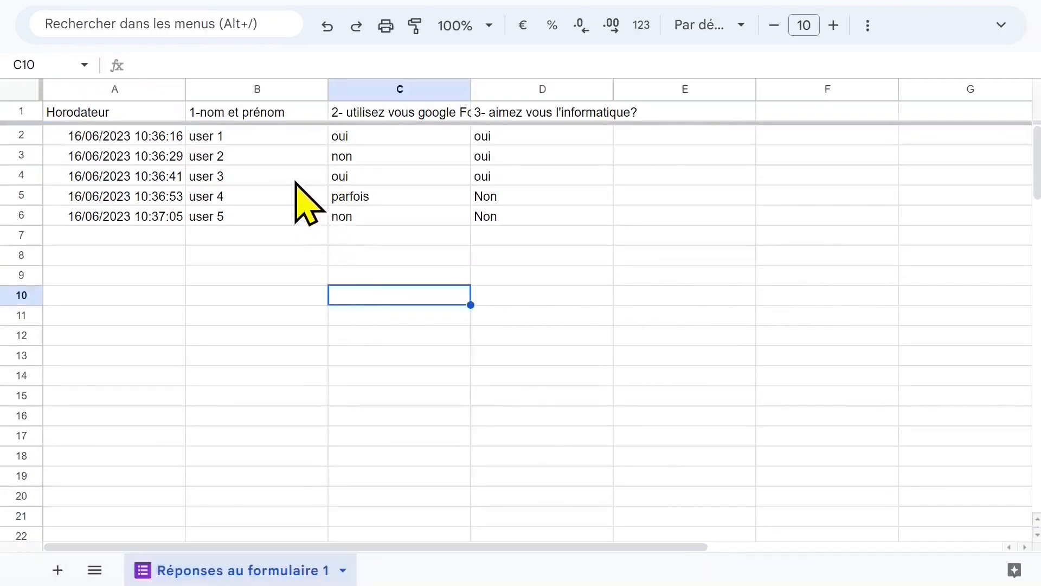
# Step: Zoom the response sheet to 200% and fit column B's width to its contents
pyautogui.click(487, 27)
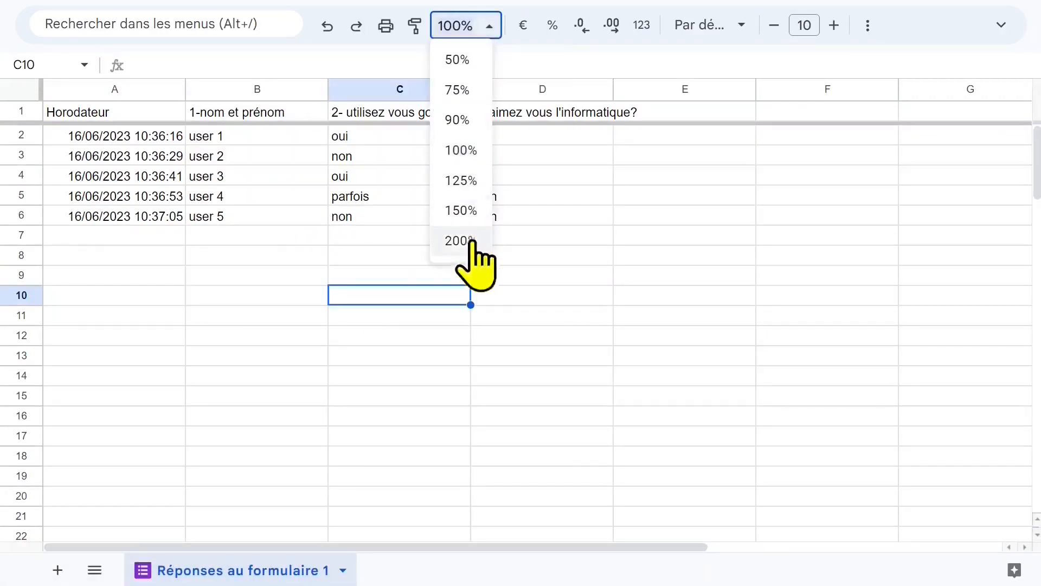
pyautogui.click(461, 241)
pyautogui.click(505, 253)
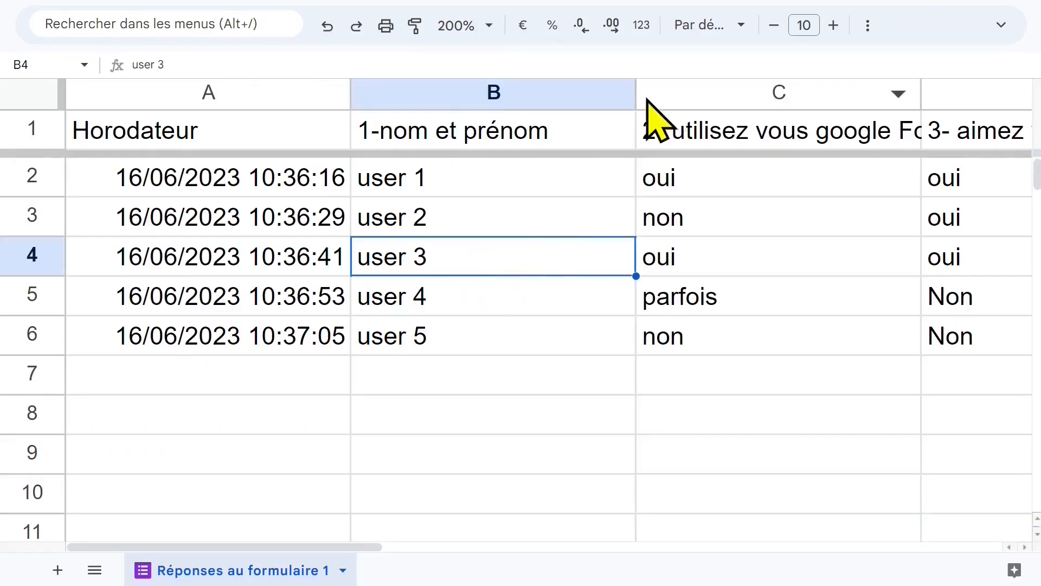
pyautogui.doubleClick(635, 93)
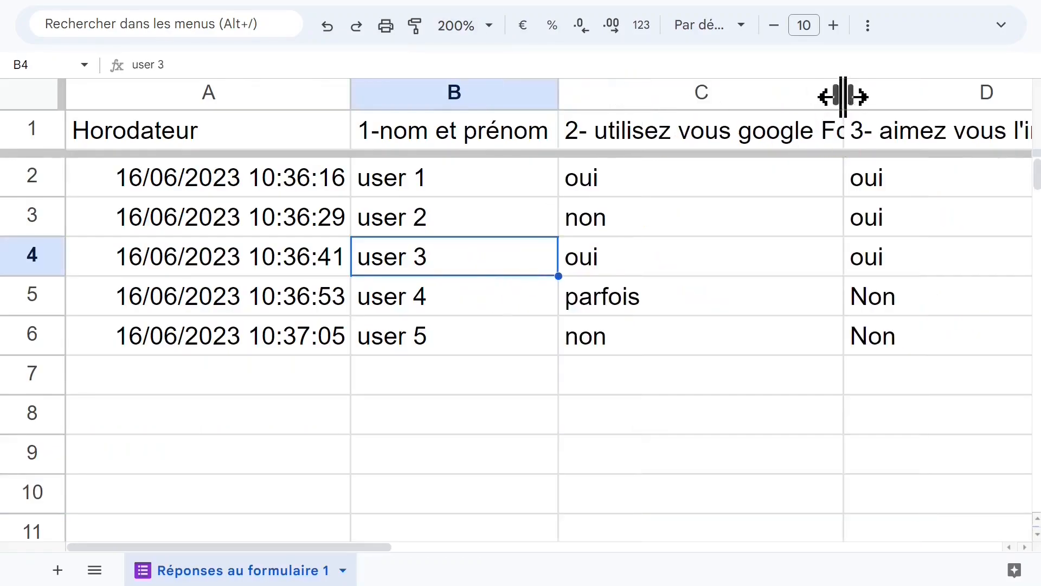
# Step: Wrap the text of header row 1 so the long question titles fit within their columns
pyautogui.click(729, 142)
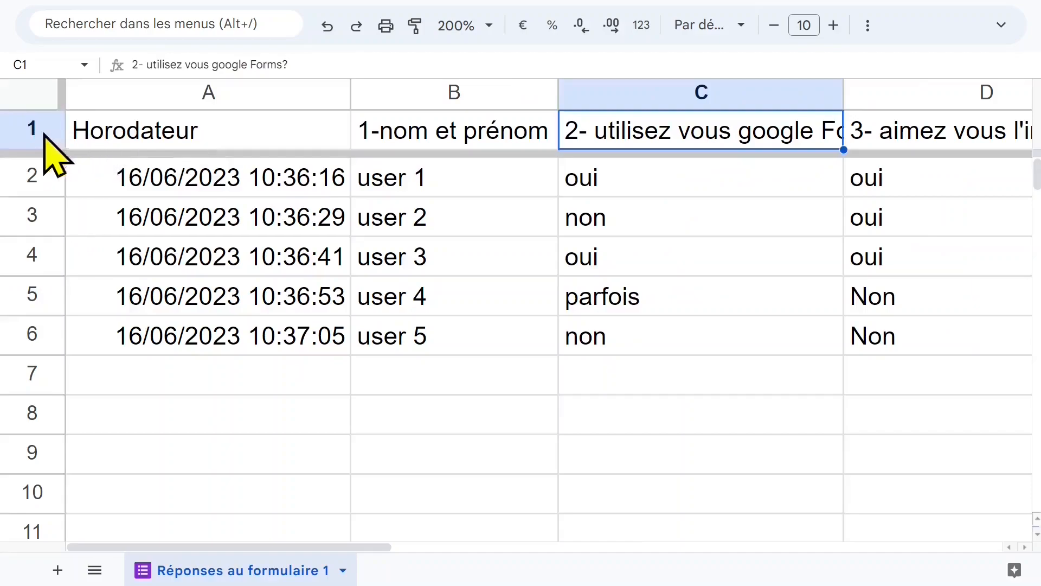
pyautogui.click(39, 134)
pyautogui.click(868, 25)
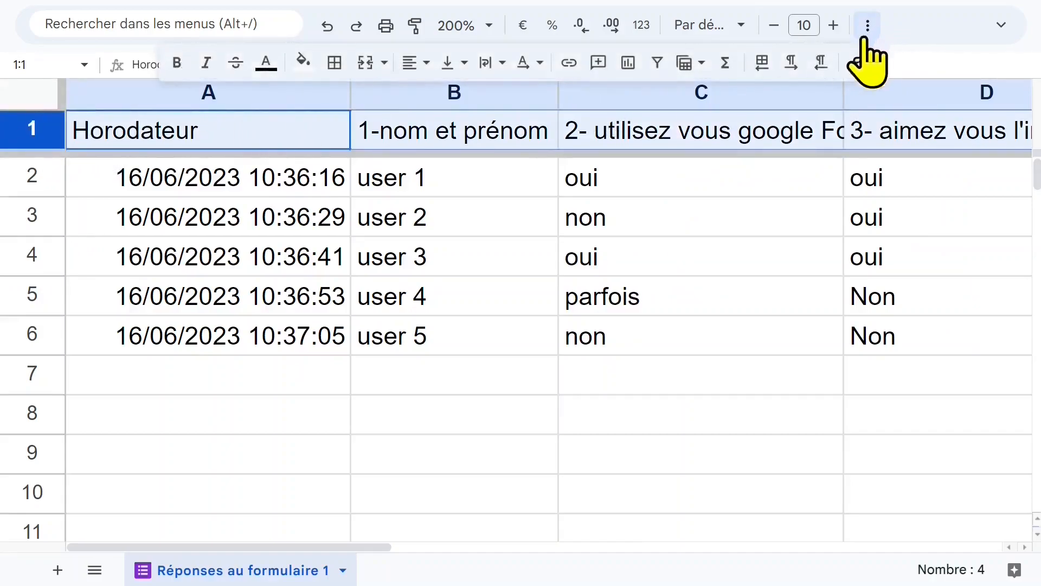
pyautogui.click(501, 63)
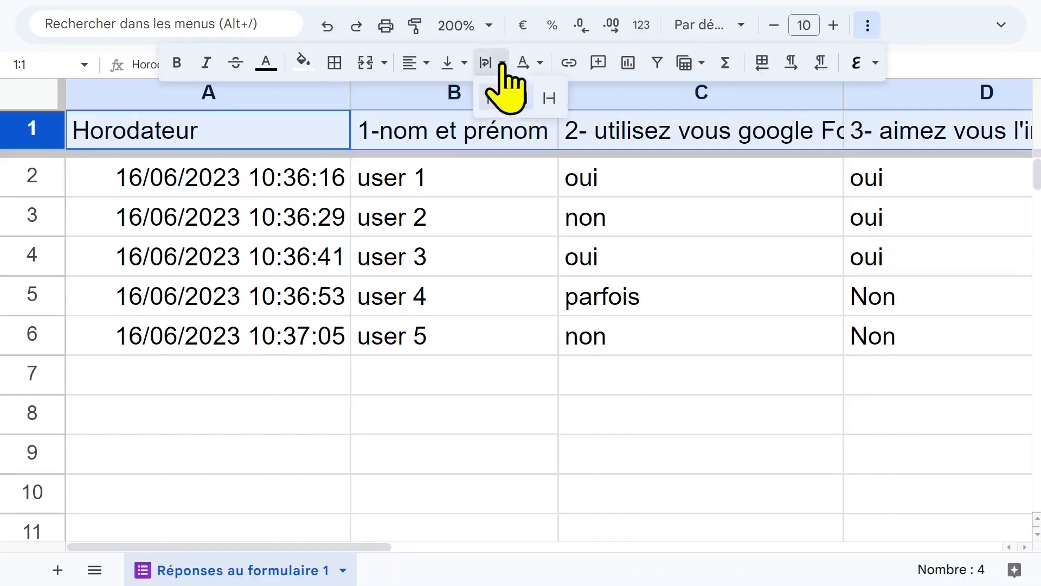
pyautogui.click(522, 99)
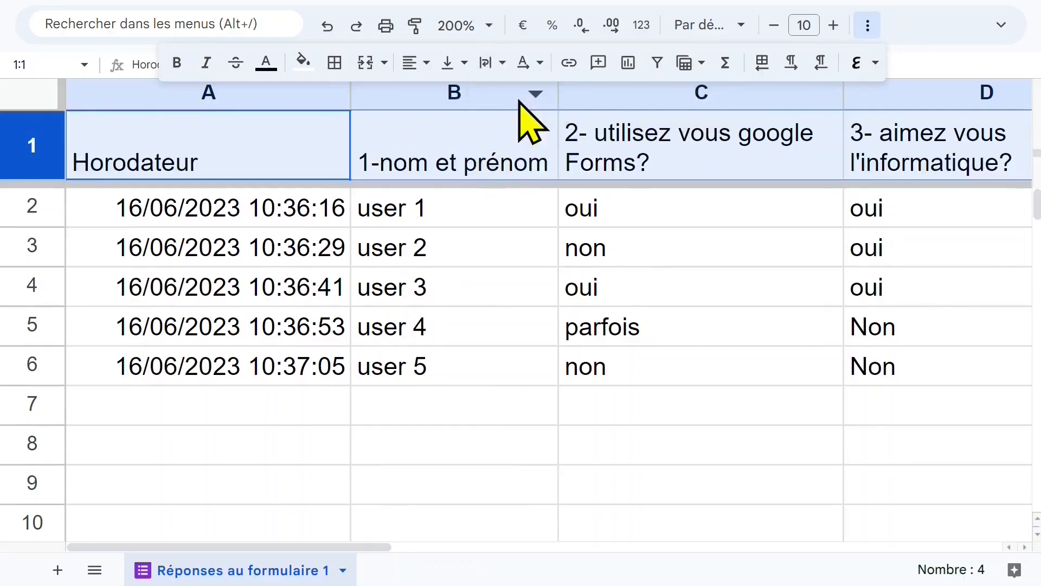
# Step: Narrow columns B, C and D so their wrapped question titles fit tightly on two lines
pyautogui.click(627, 220)
pyautogui.click(483, 196)
pyautogui.click(509, 93)
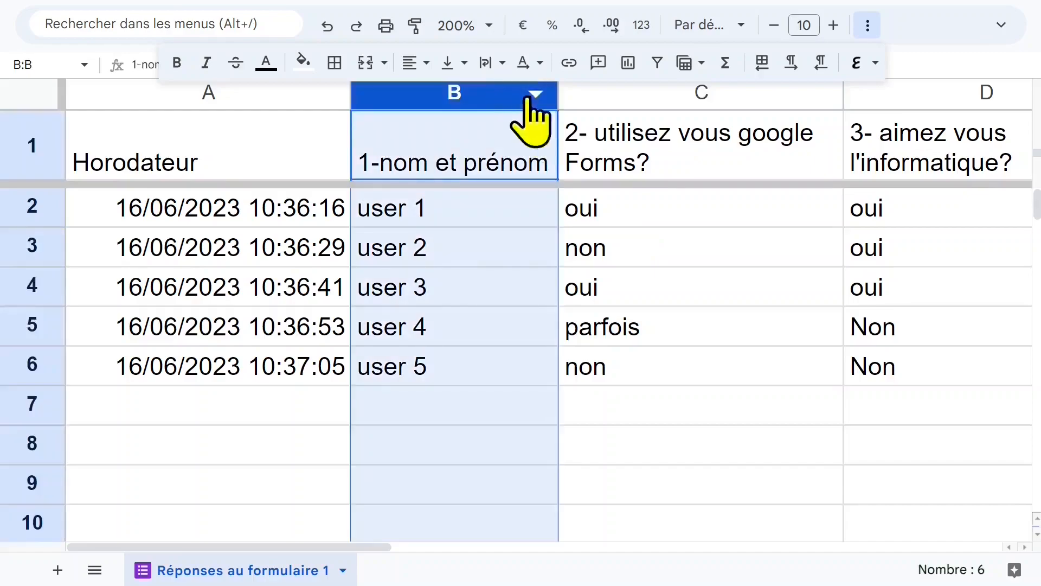
pyautogui.moveTo(561, 97); pyautogui.dragTo(526, 96)
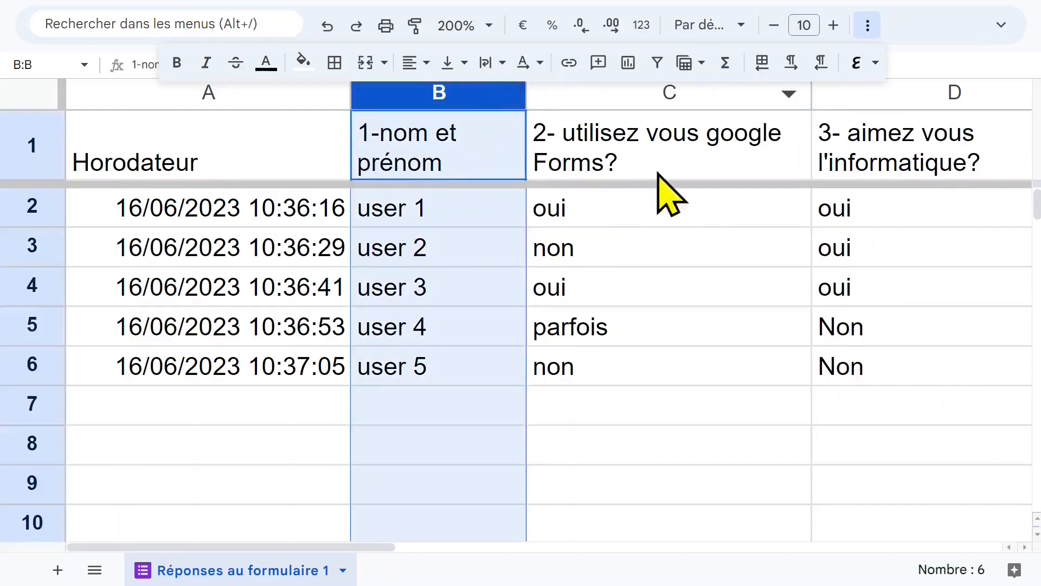
pyautogui.click(658, 169)
pyautogui.moveTo(811, 99); pyautogui.dragTo(717, 103)
pyautogui.click(849, 95)
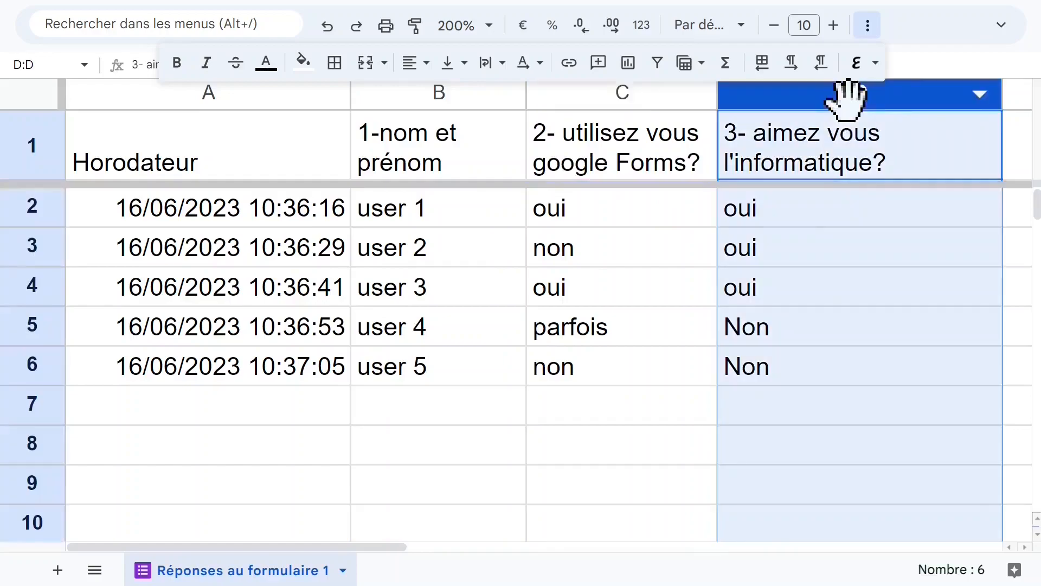
pyautogui.moveTo(1002, 97); pyautogui.dragTo(927, 99)
pyautogui.click(794, 249)
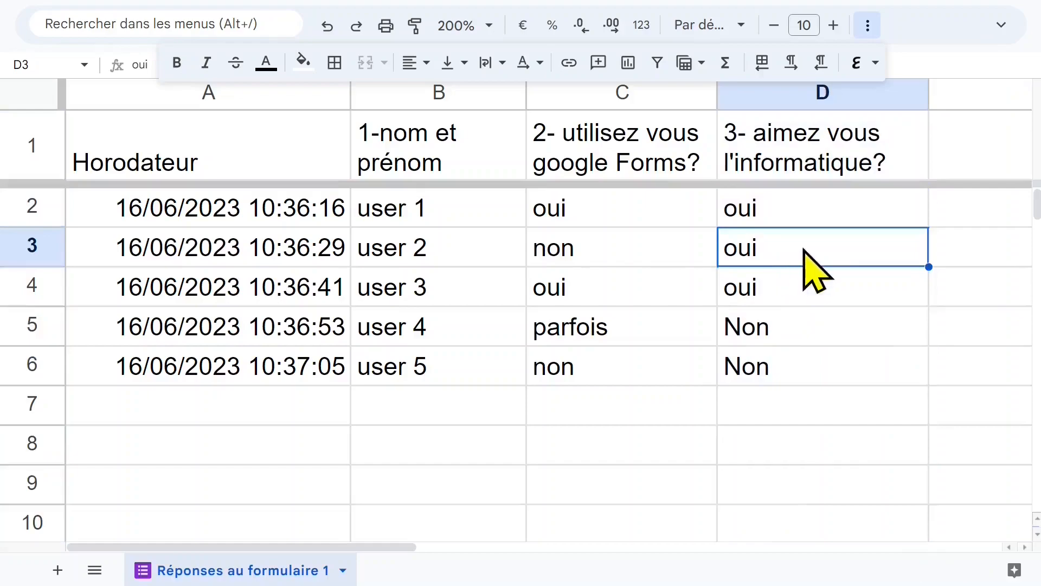
# Step: Explore the suggested charts for the answers in C1:D6, examine both pie charts, and close the analysis
pyautogui.click(608, 215)
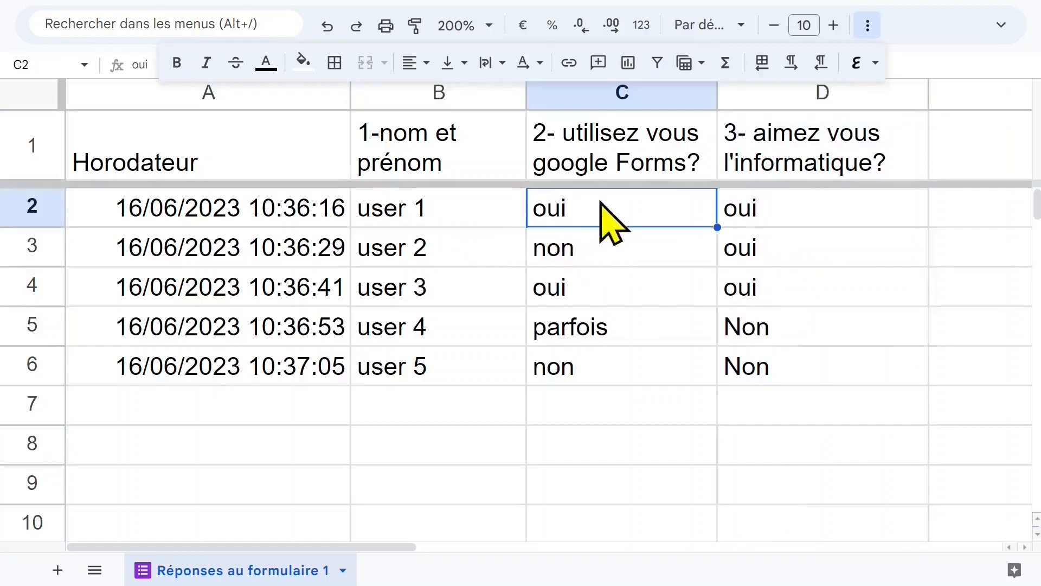
pyautogui.moveTo(592, 172); pyautogui.dragTo(762, 362)
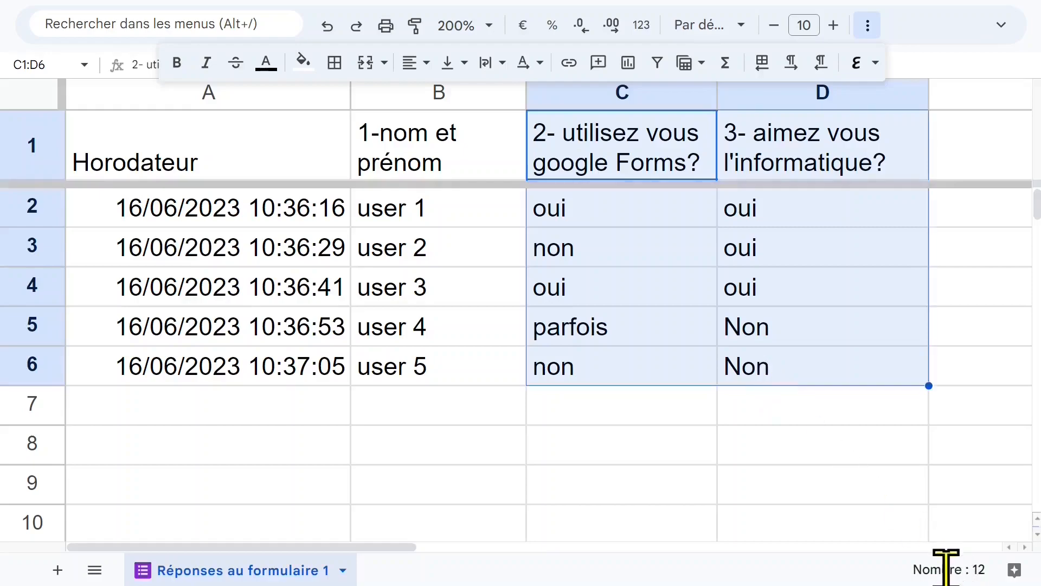
pyautogui.click(964, 572)
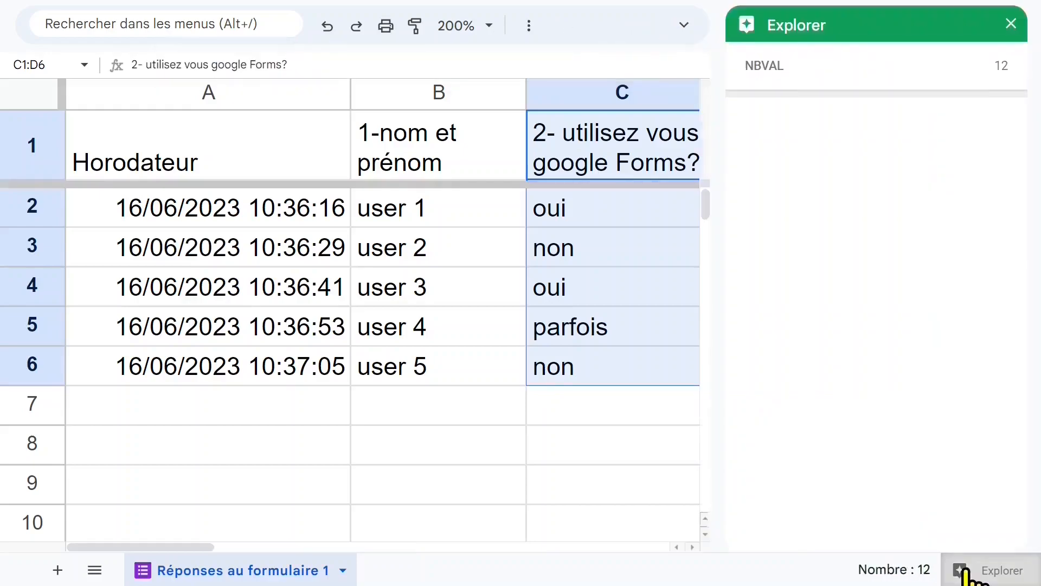
pyautogui.scroll(-4, 1003, 360)
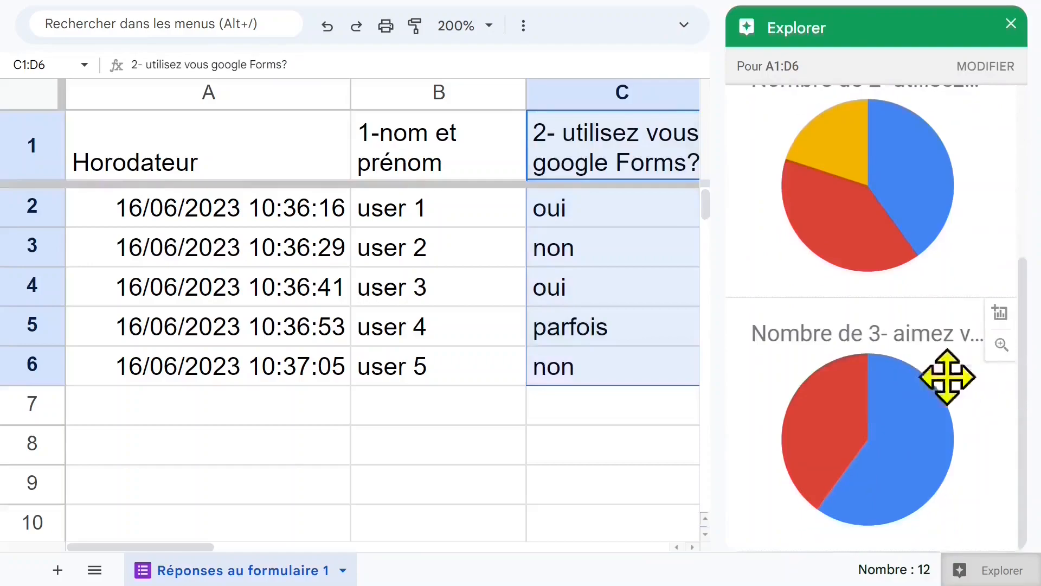
pyautogui.moveTo(901, 404)
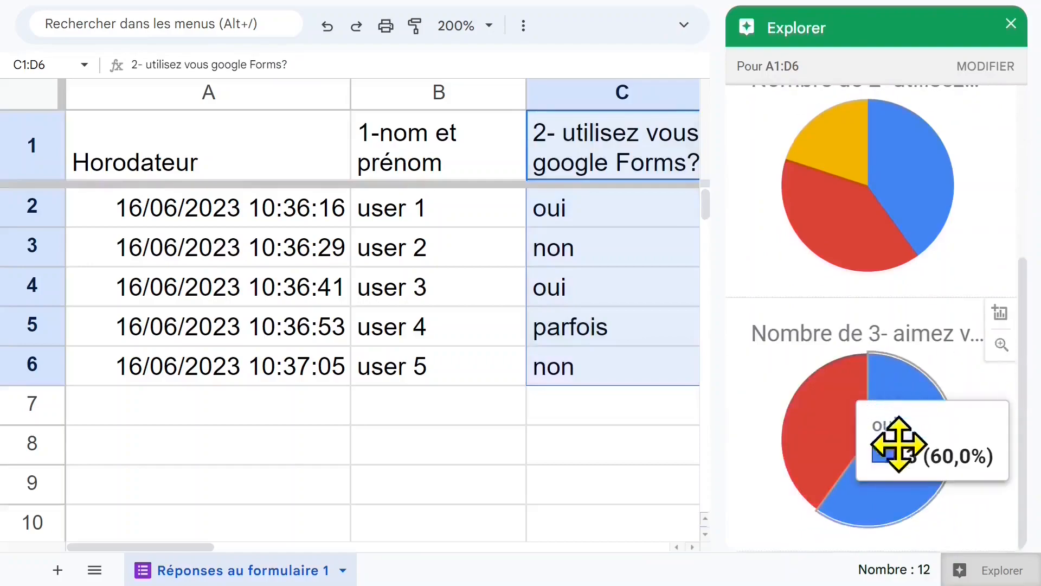
pyautogui.moveTo(794, 434)
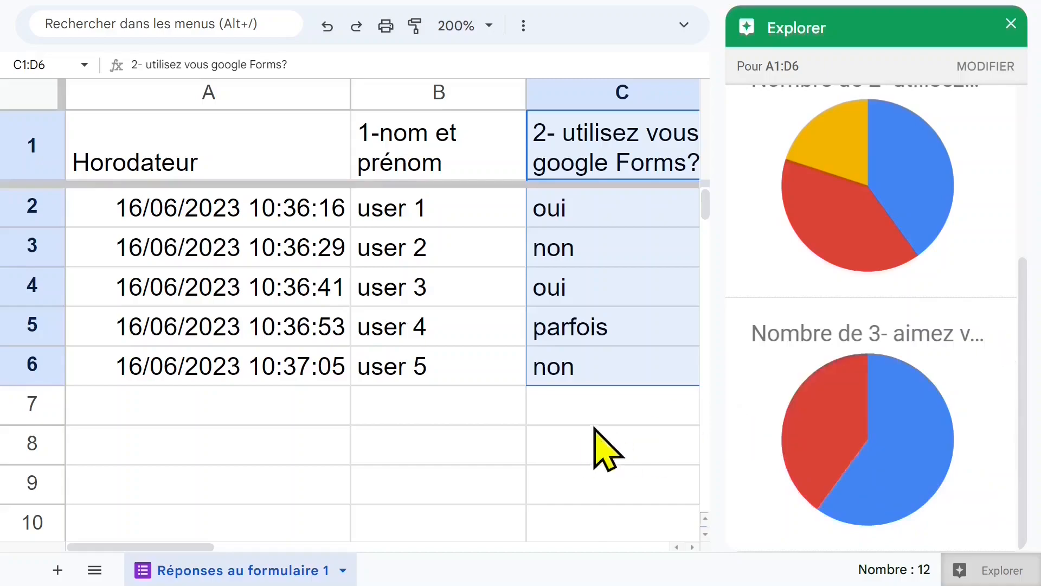
pyautogui.click(564, 447)
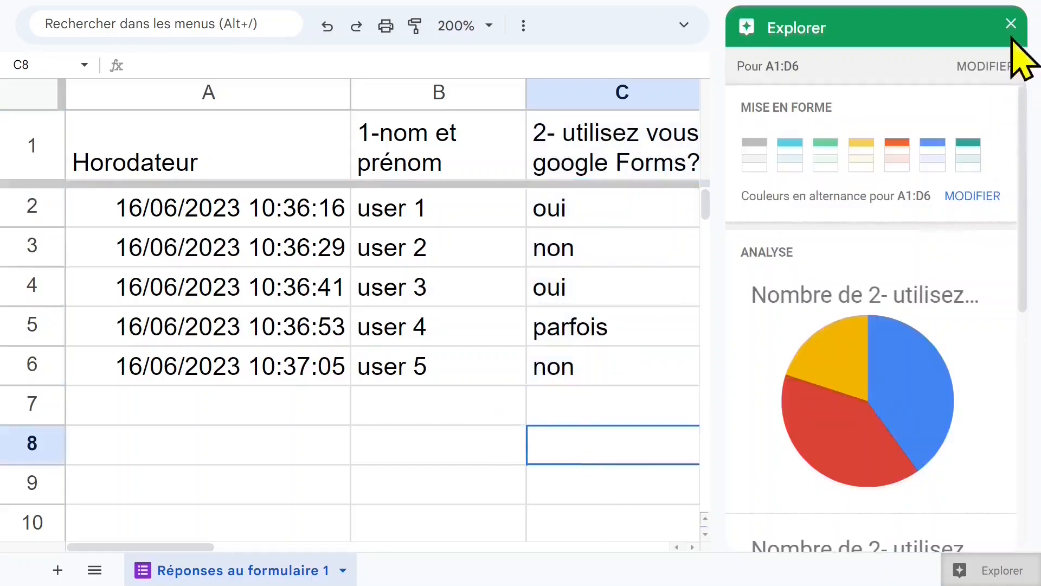
pyautogui.click(1011, 24)
# Step: Hide the Horodateur timestamp column A in the response sheet
pyautogui.click(386, 405)
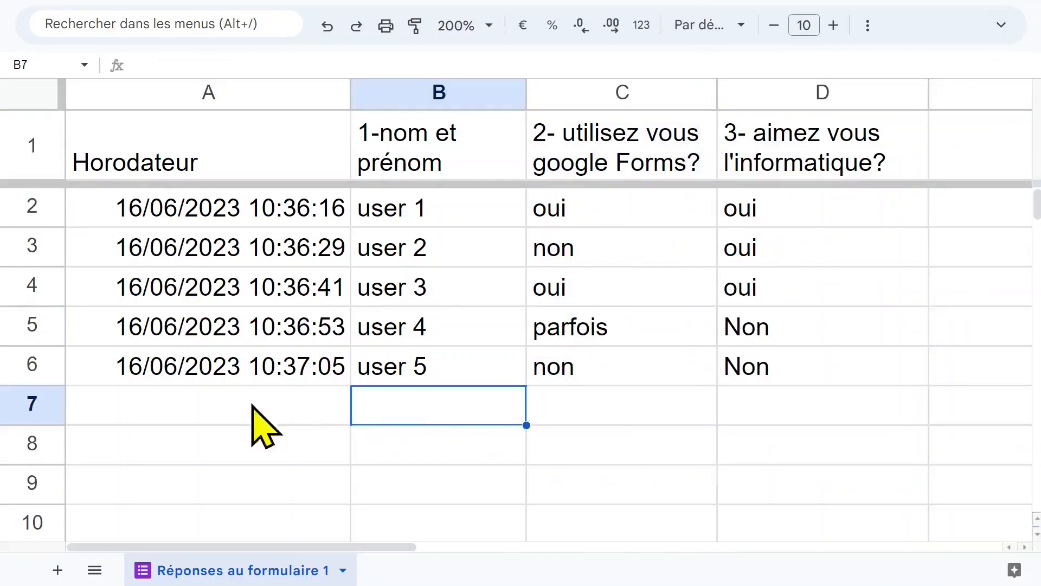
pyautogui.click(271, 407)
pyautogui.click(279, 92)
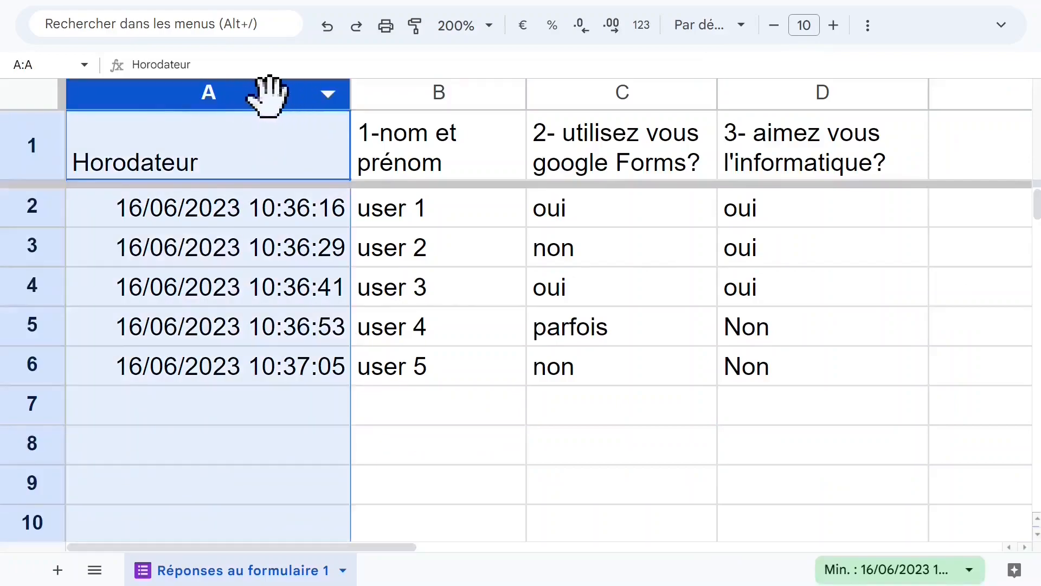
pyautogui.rightClick(269, 96)
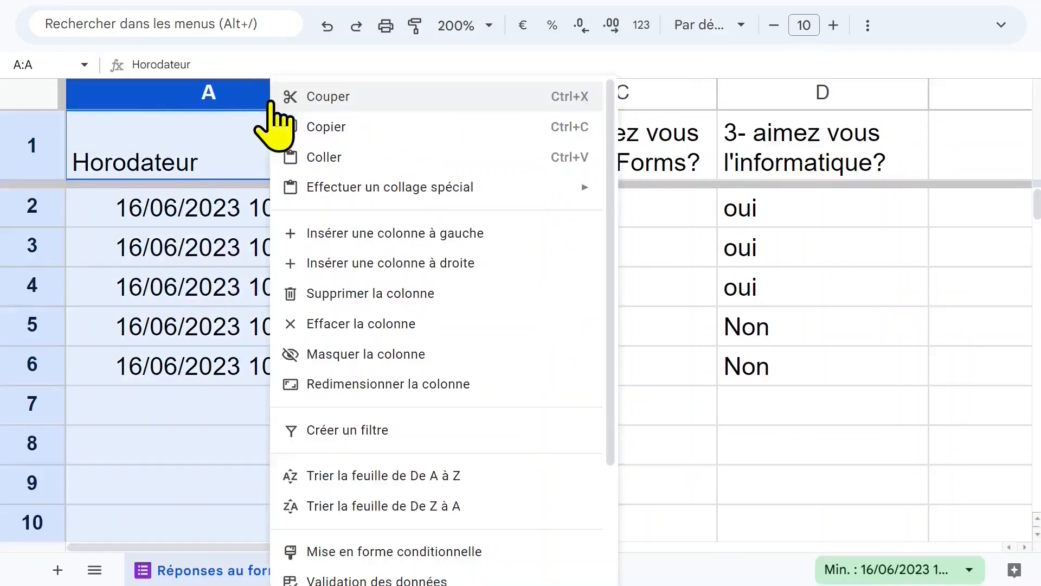
pyautogui.click(378, 353)
pyautogui.click(359, 279)
pyautogui.click(387, 342)
pyautogui.click(330, 245)
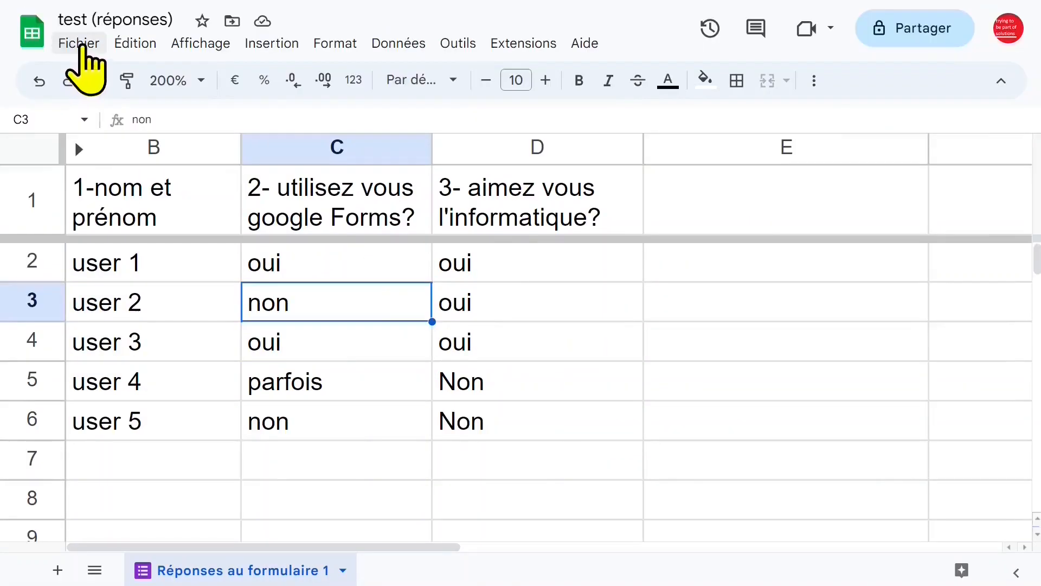
# Step: Download the spreadsheet in Microsoft Excel (XLSX) format, saving it as "test (réponses).xlsx"
pyautogui.click(82, 47)
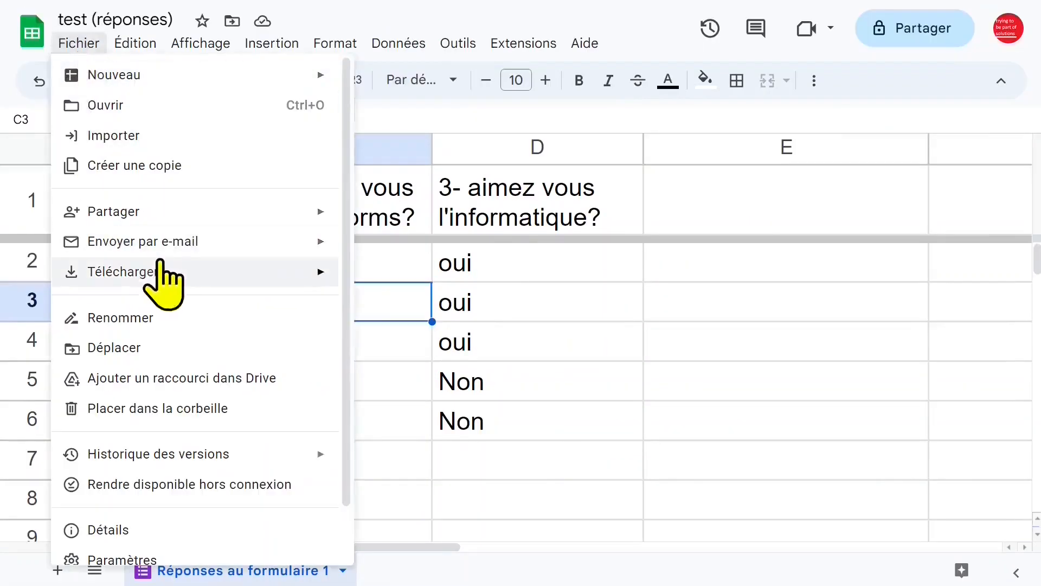
pyautogui.moveTo(163, 274)
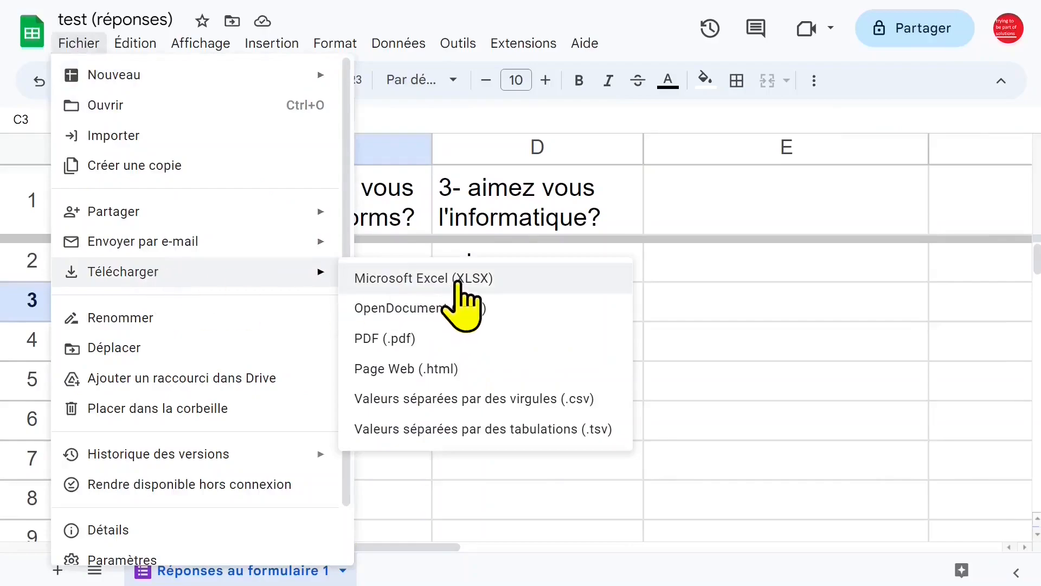
pyautogui.click(457, 283)
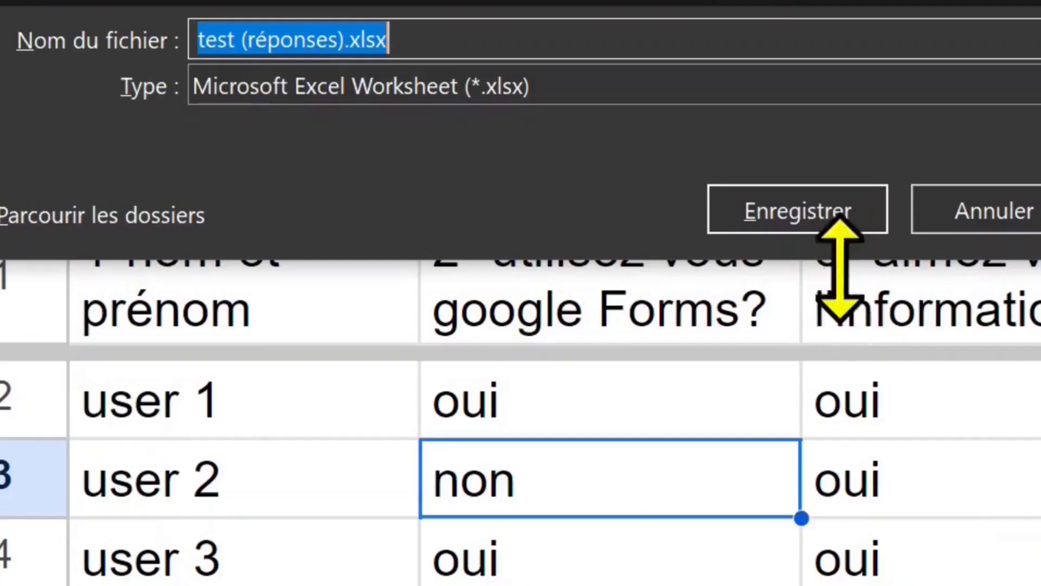
pyautogui.click(769, 211)
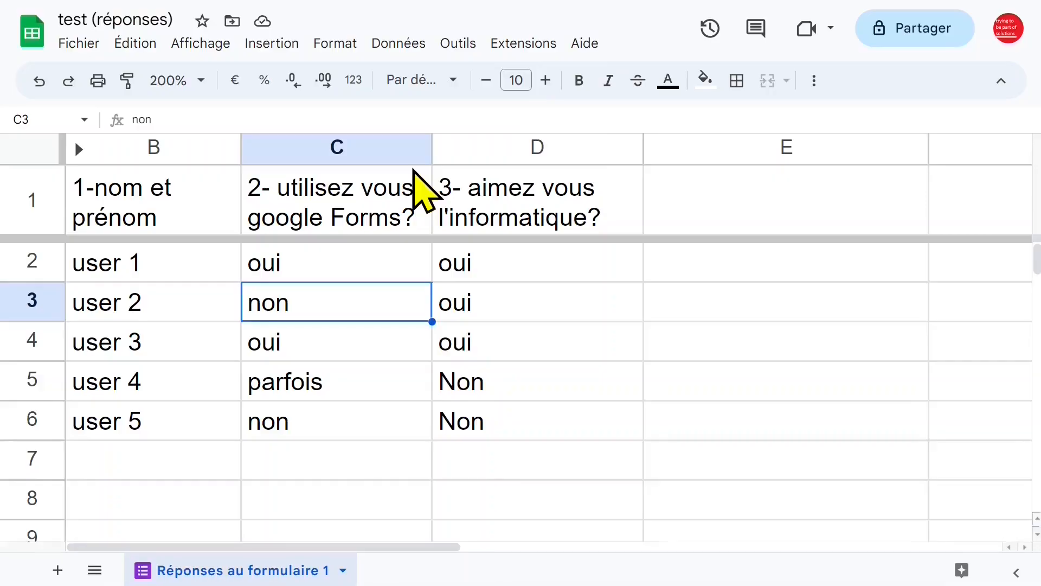
pyautogui.click(564, 312)
pyautogui.click(401, 303)
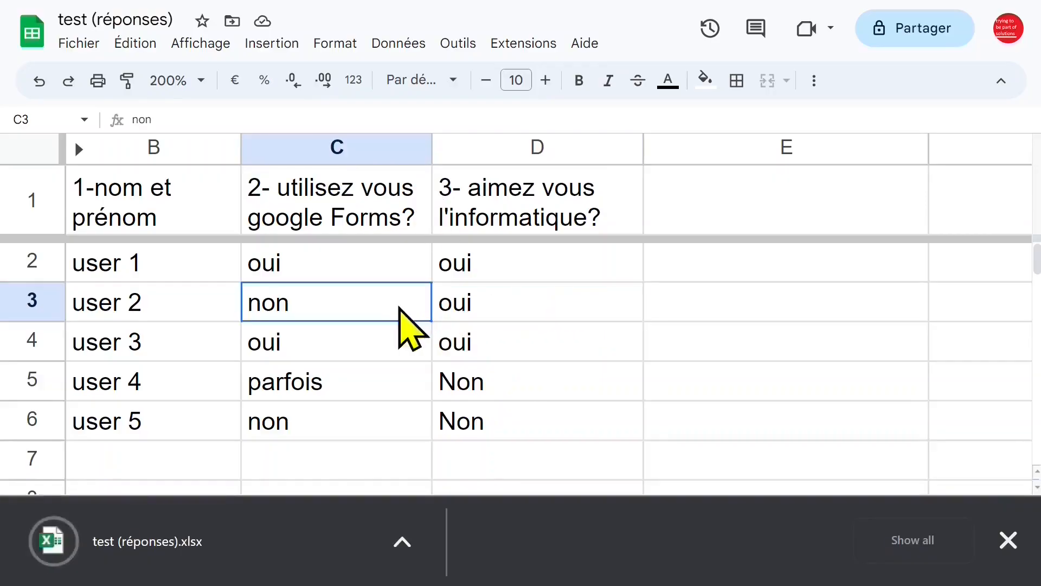
# Step: Switch back to the "test" form's responses in Google Forms, show it full screen, and close the theme options
pyautogui.click(553, 298)
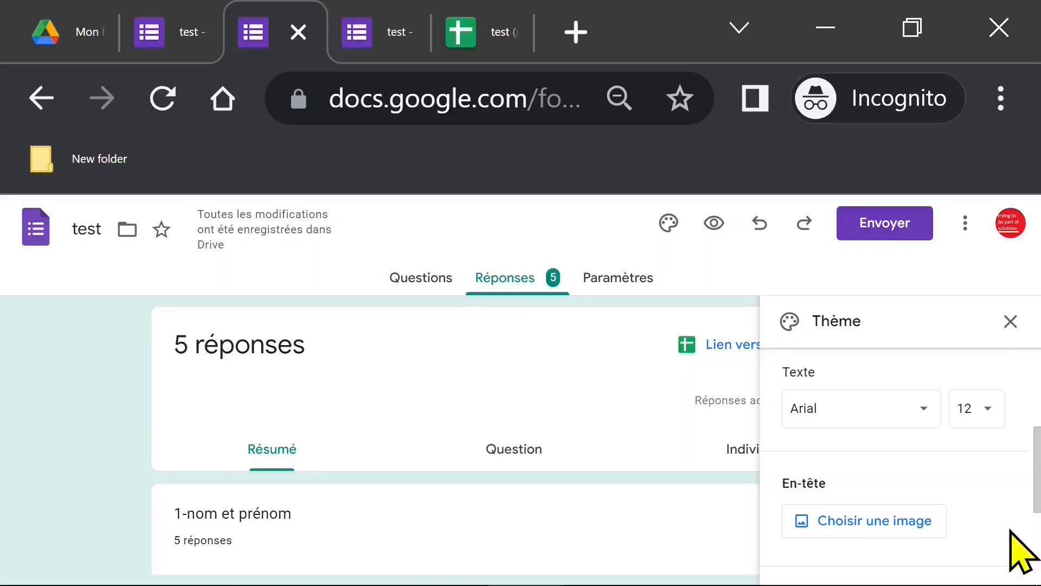
pyautogui.press('F11')
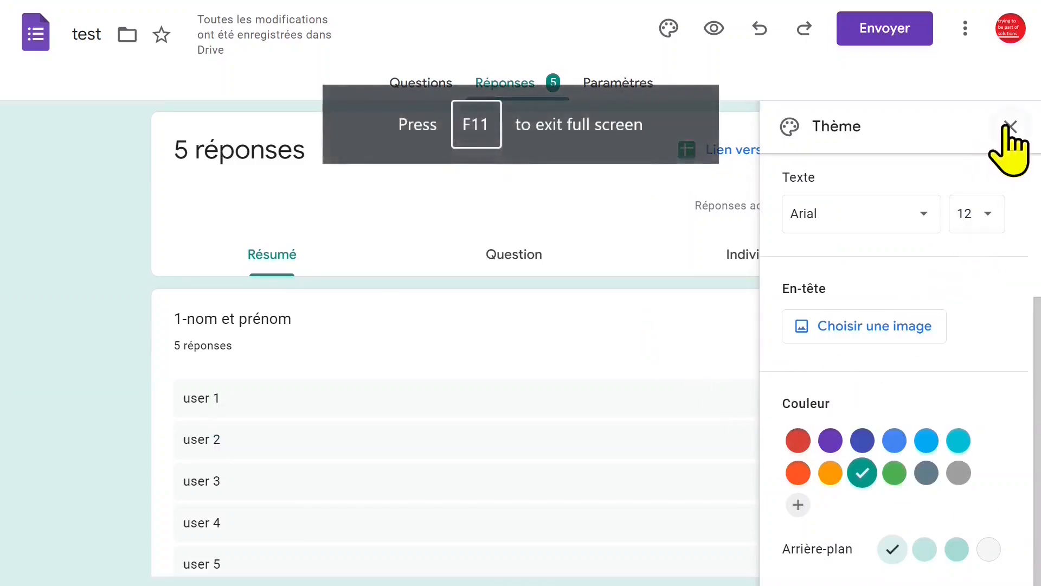
pyautogui.click(1011, 127)
# Step: Look over the form's settings, including quiz conversion, responses, presentation and default values
pyautogui.click(618, 83)
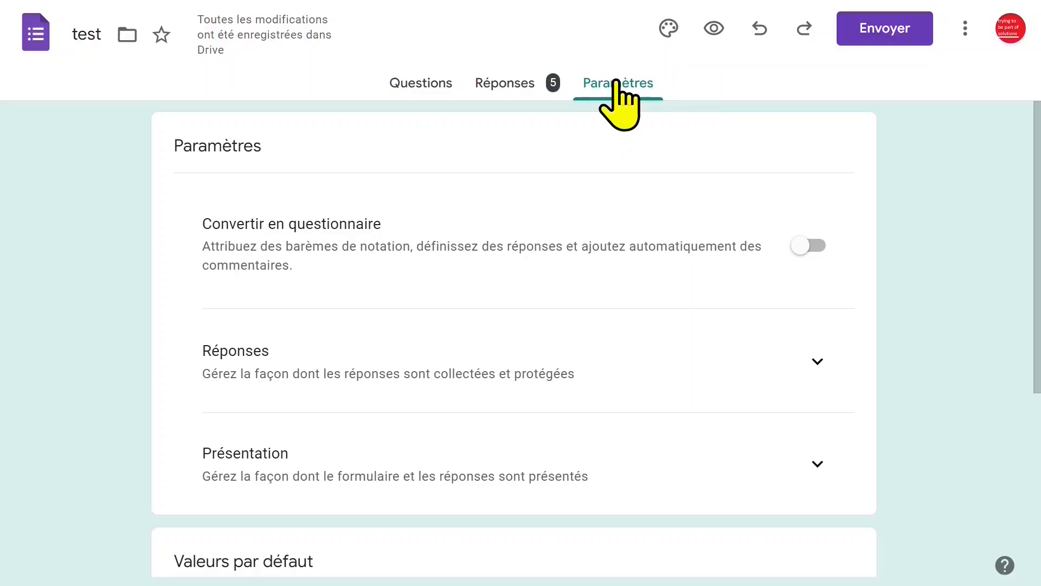
pyautogui.scroll(-2, 499, 305)
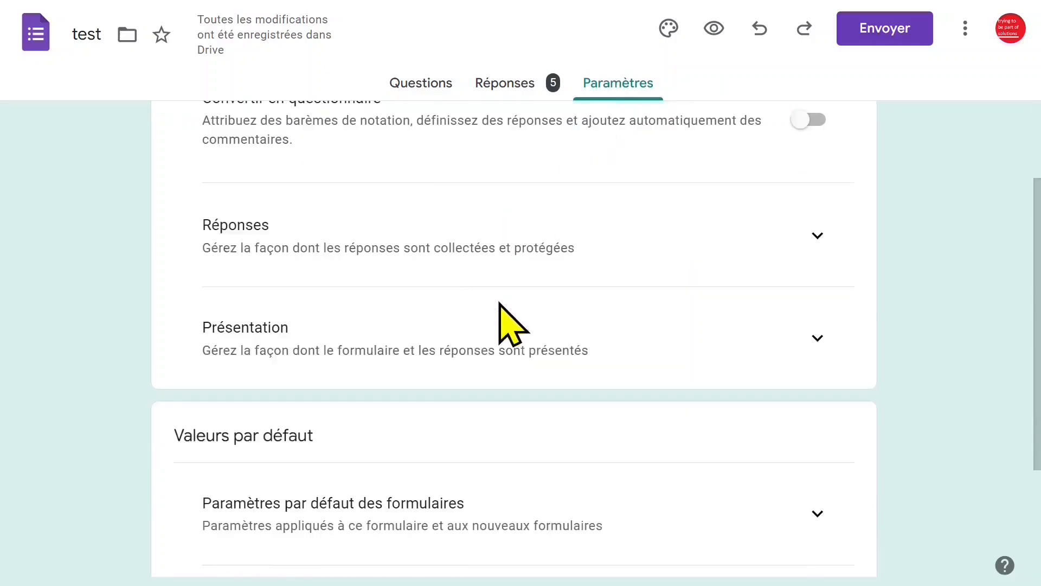
pyautogui.scroll(-3, 499, 305)
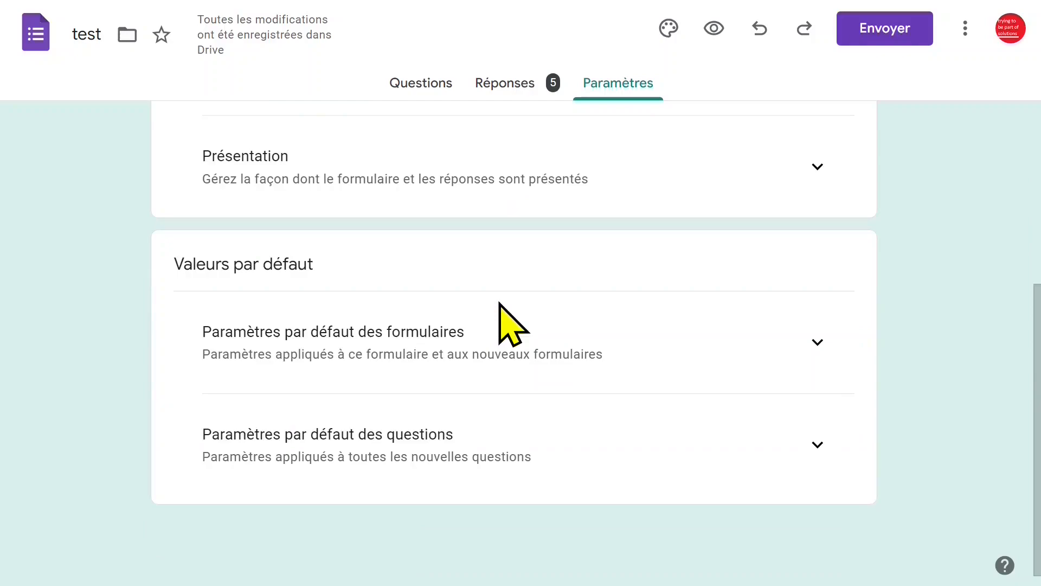
pyautogui.scroll(5, 499, 304)
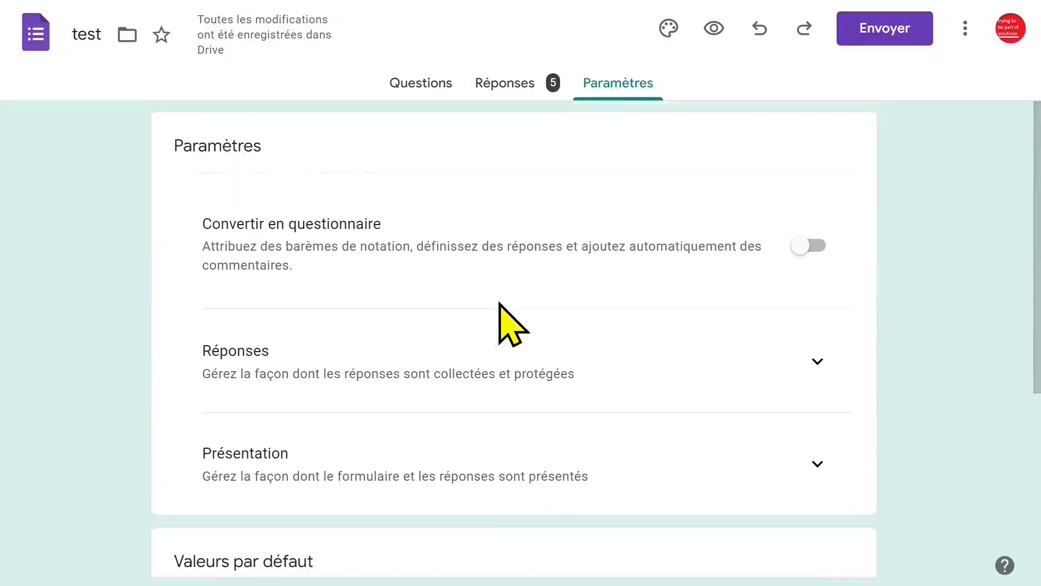
pyautogui.click(965, 28)
pyautogui.click(899, 33)
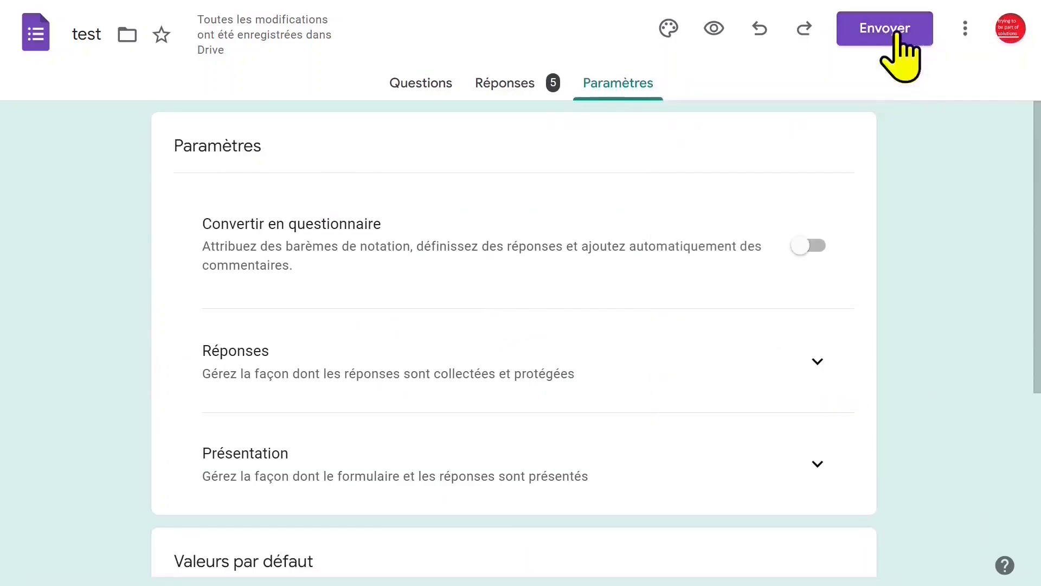
# Step: Examine the form's sending options, including its shortened link and the e-mail collection choices, and leave without sending
pyautogui.click(882, 30)
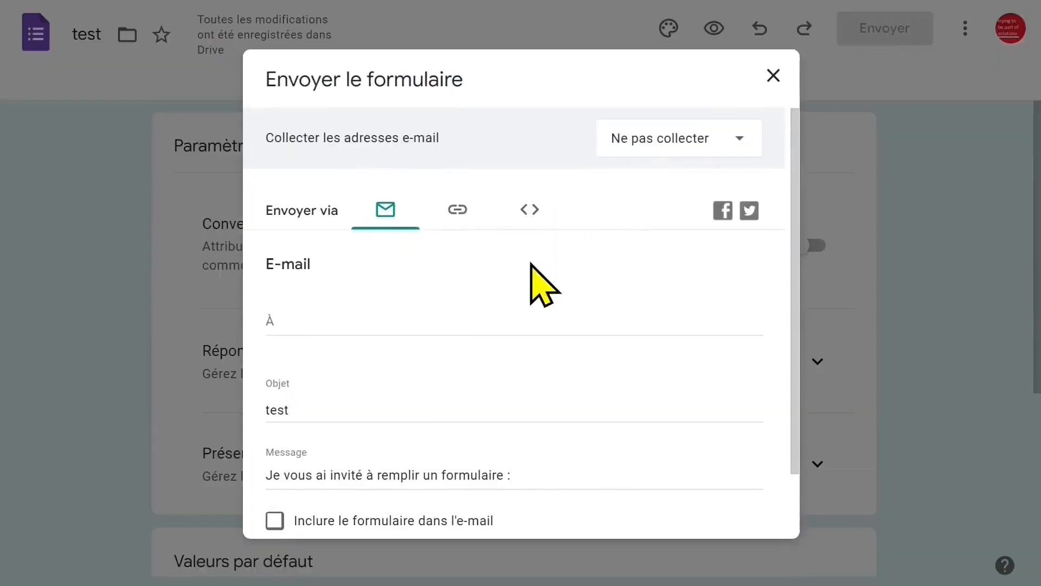
pyautogui.click(458, 212)
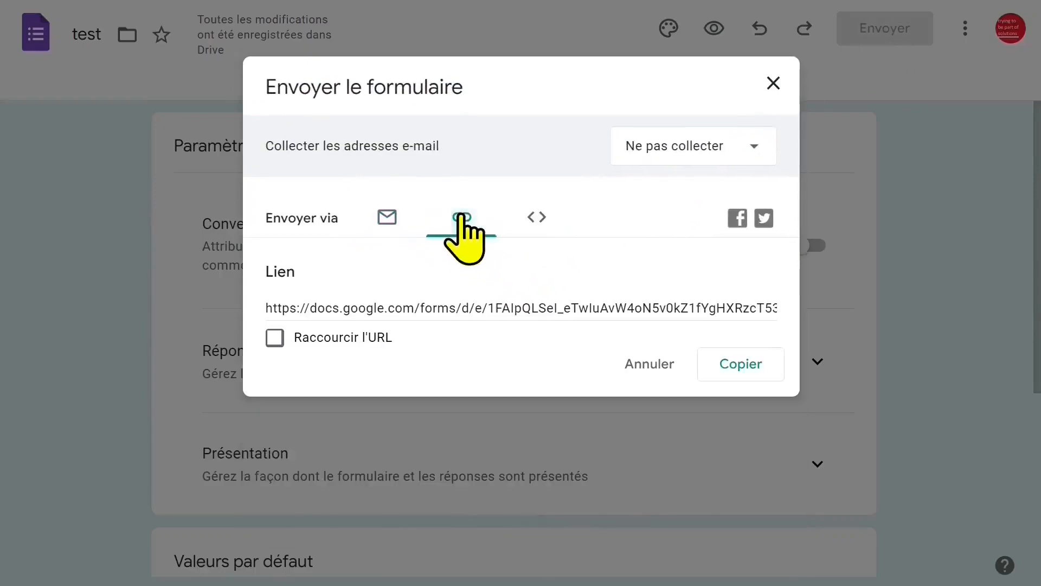
pyautogui.click(307, 342)
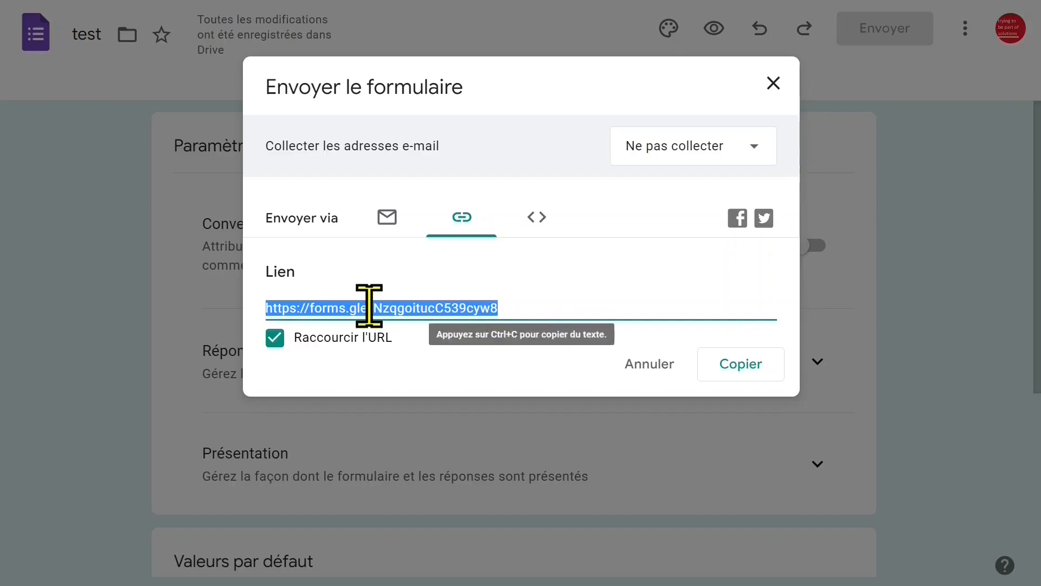
pyautogui.click(657, 362)
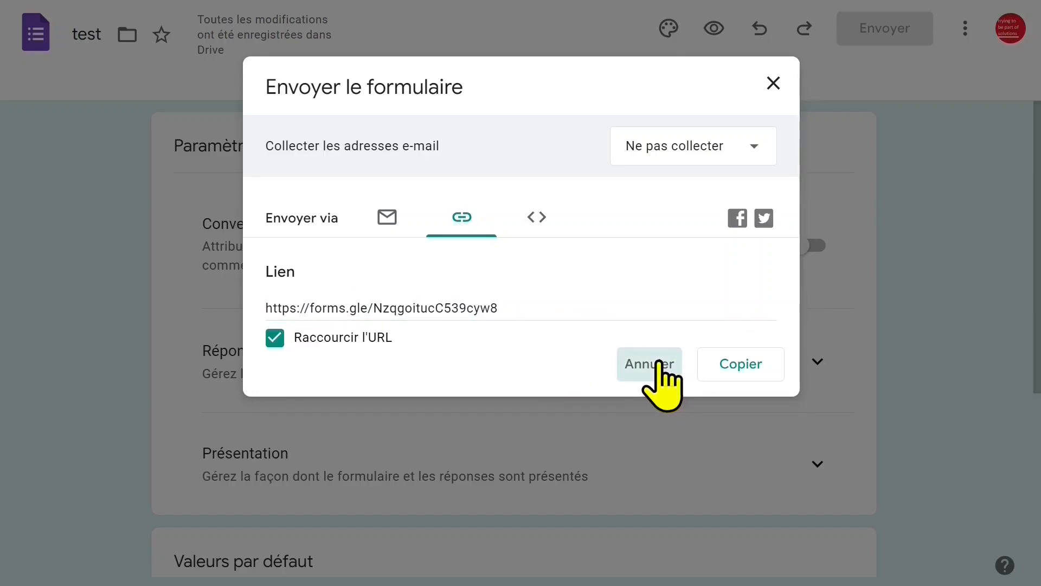
pyautogui.click(754, 155)
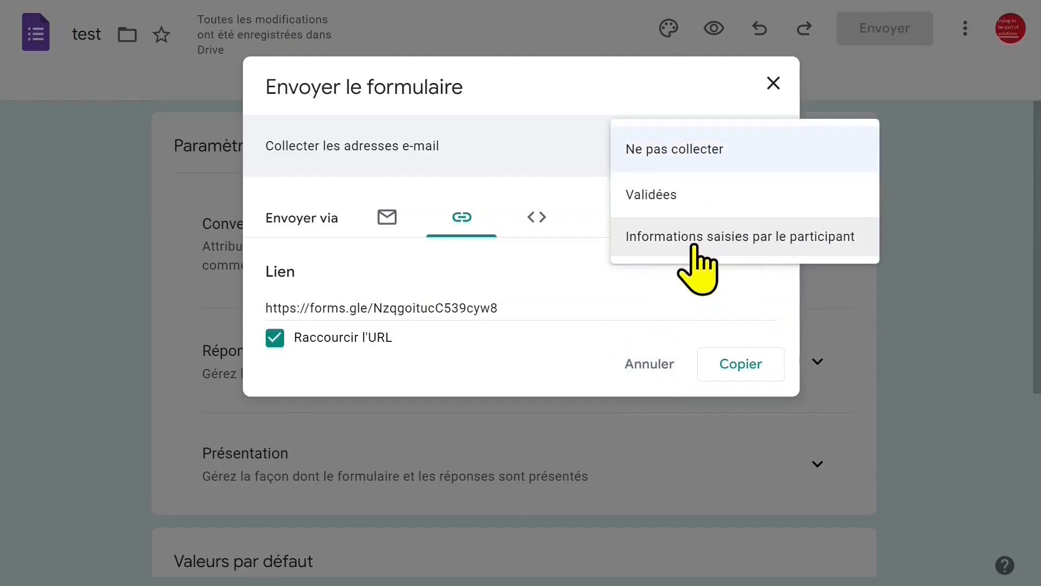
pyautogui.click(657, 366)
# Step: Look over the form's additional actions and its questions
pyautogui.click(964, 34)
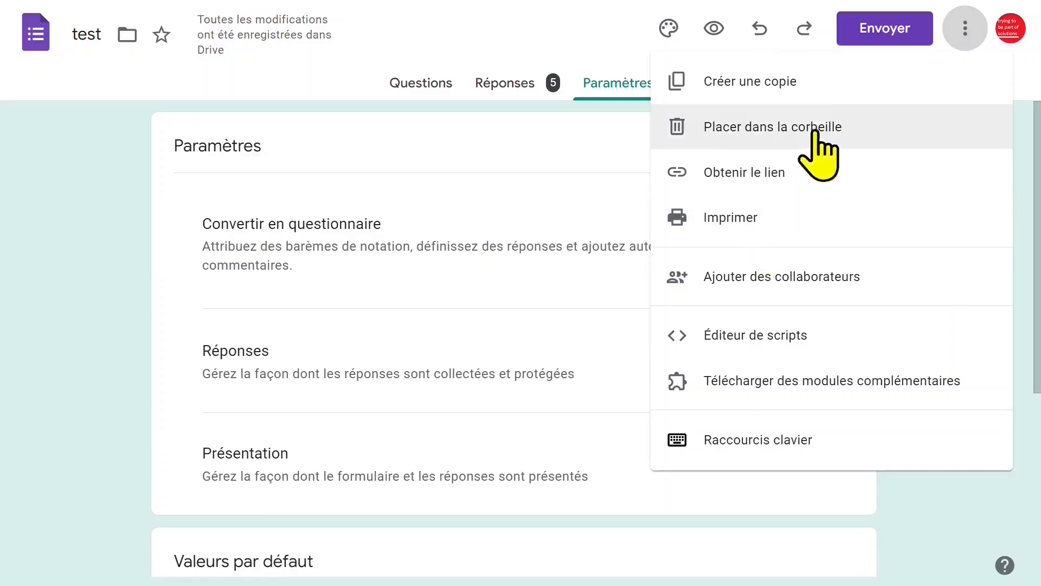
pyautogui.click(529, 184)
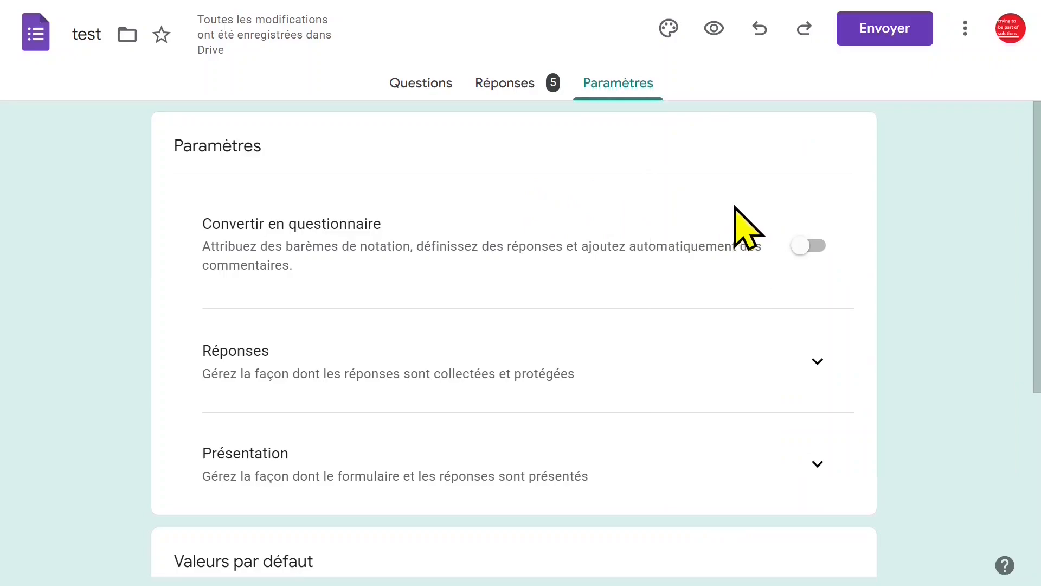
pyautogui.click(434, 94)
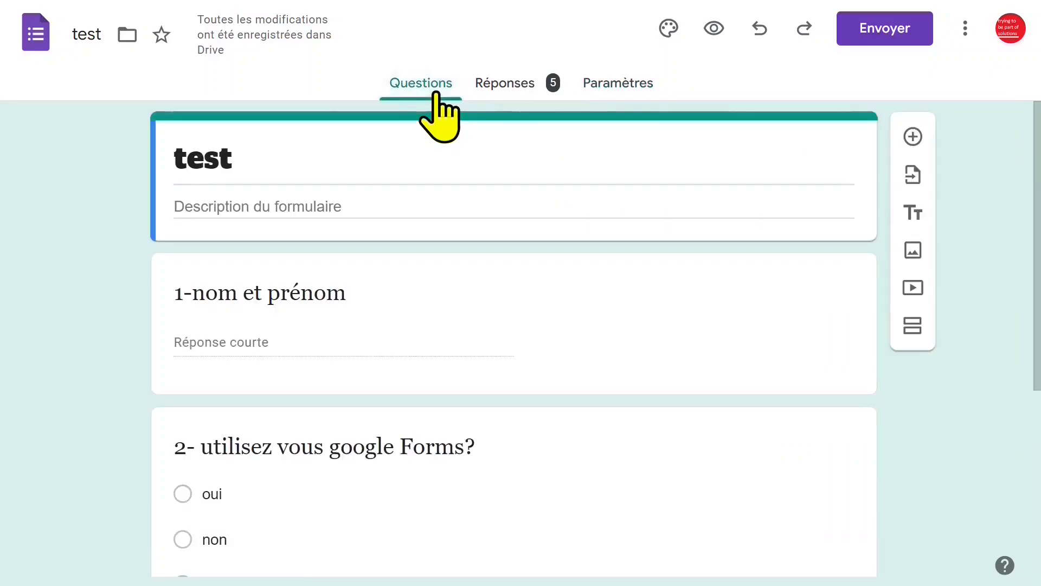
# Step: Turn off response acceptance for the form in its responses view, and turn it back on
pyautogui.click(504, 90)
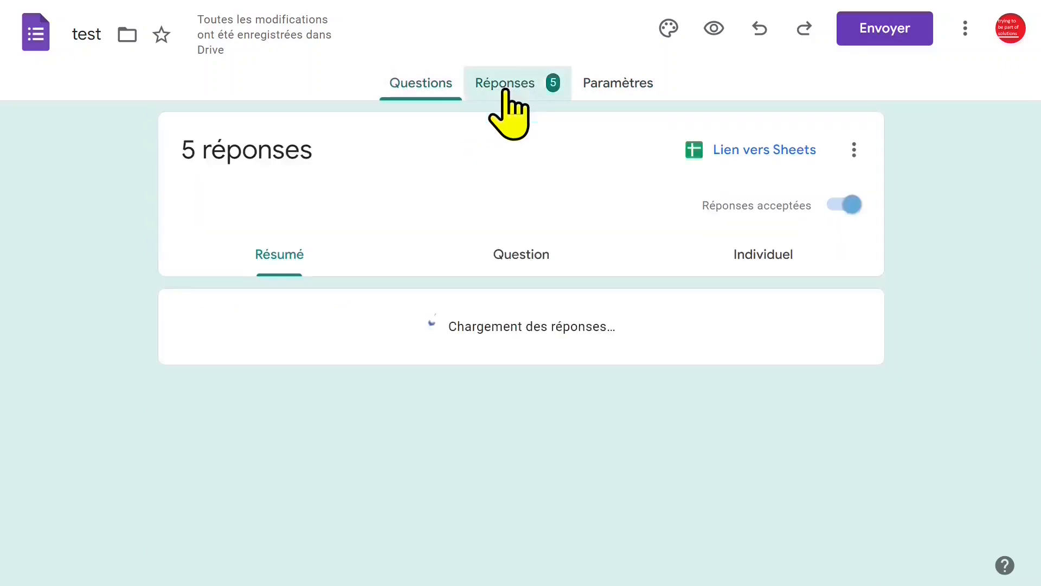
pyautogui.click(842, 206)
pyautogui.click(827, 211)
pyautogui.click(828, 213)
pyautogui.click(826, 212)
pyautogui.click(827, 211)
pyautogui.click(826, 212)
pyautogui.click(827, 212)
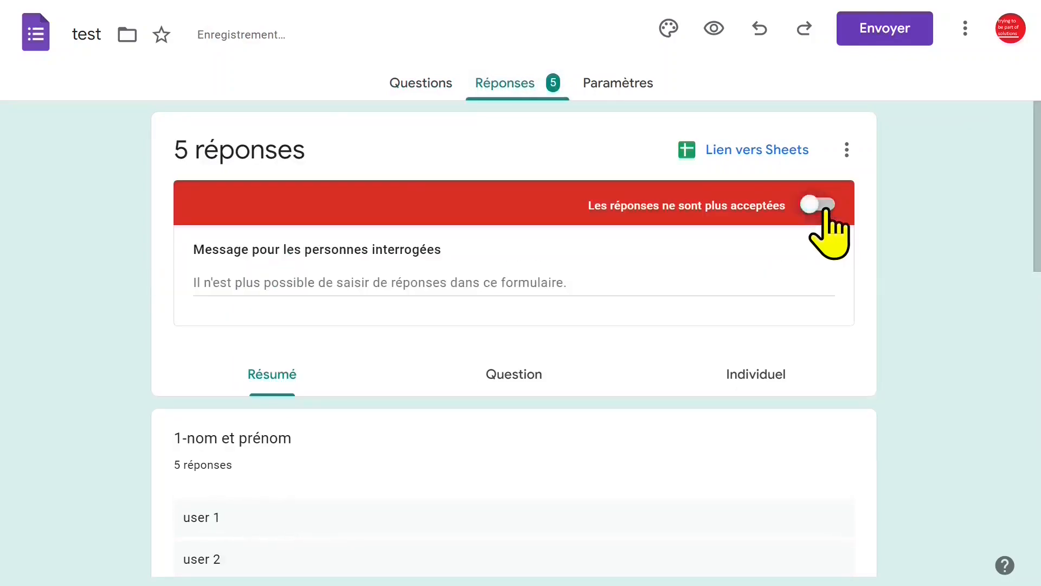
pyautogui.click(826, 211)
pyautogui.click(827, 211)
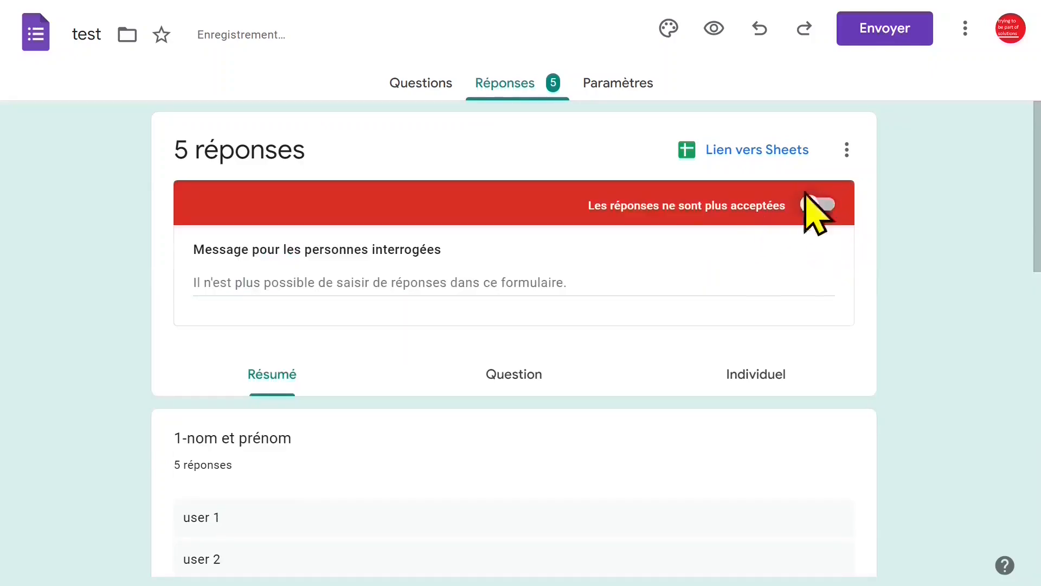
pyautogui.click(825, 210)
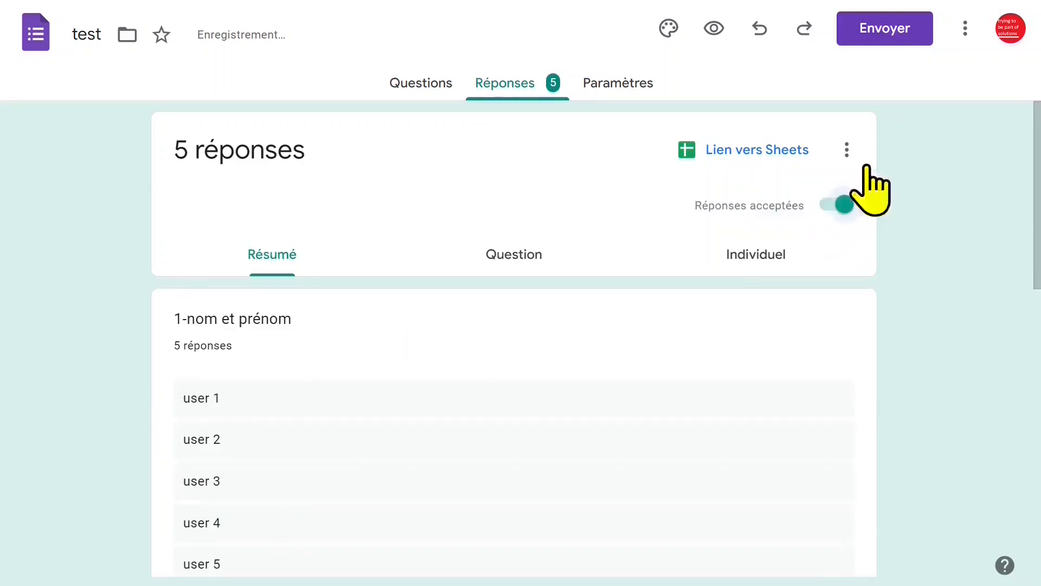
# Step: Open the form's additional actions from the responses view
pyautogui.click(966, 28)
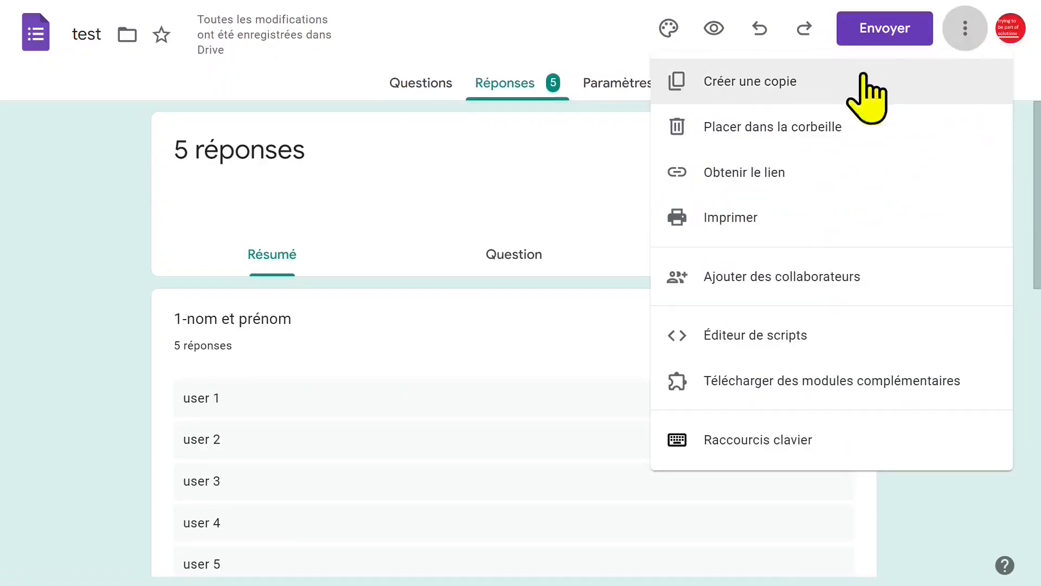